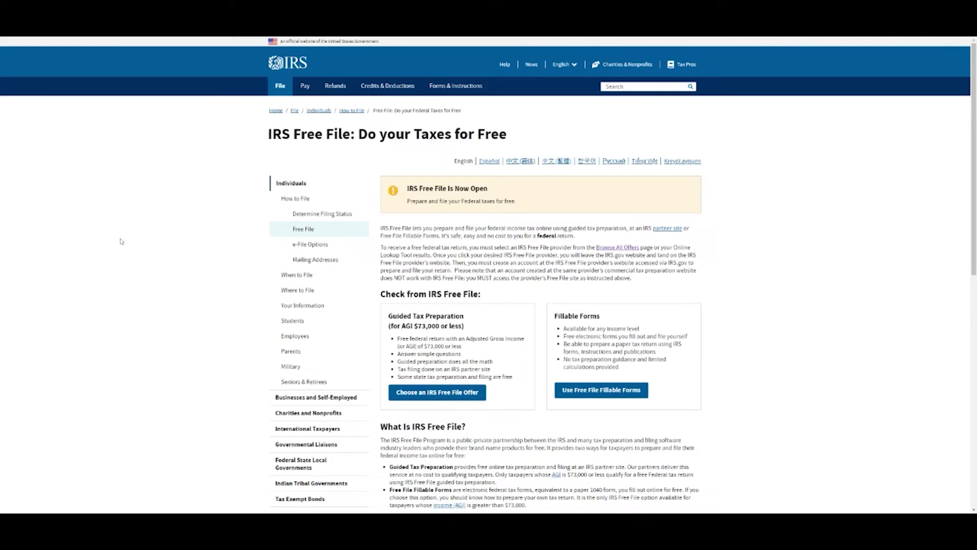
- Review the Free File Fillable Forms information page and try launching the Fillable Forms site
{"action": "scroll", "coordinate": [107, 247], "scroll_direction": "down", "scroll_amount": 2}
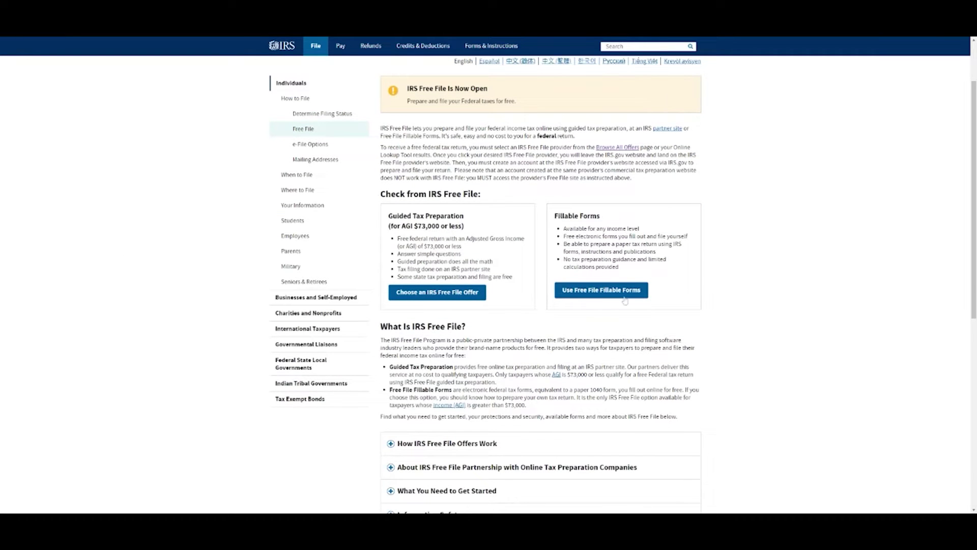
{"action": "left_click", "coordinate": [628, 297]}
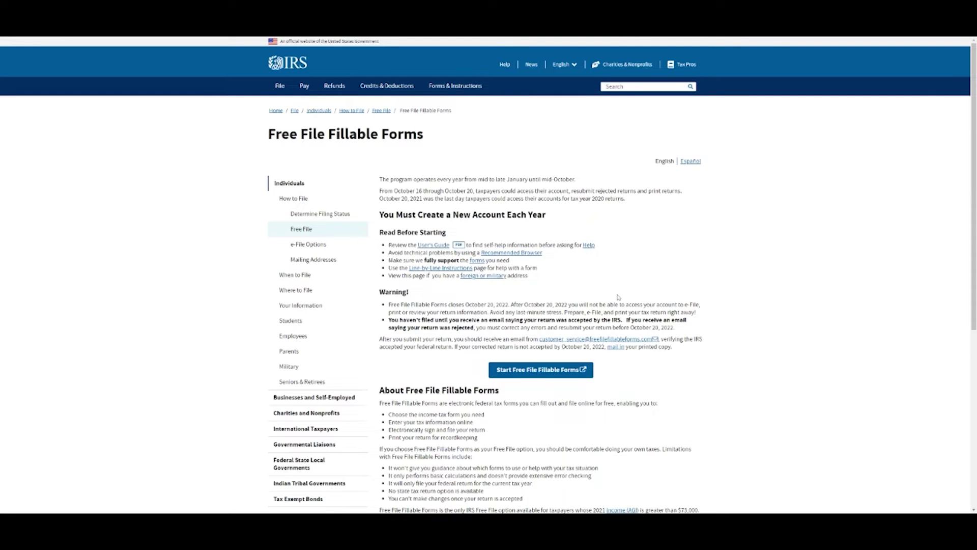
{"action": "scroll", "coordinate": [489, 275], "scroll_direction": "down", "scroll_amount": 1}
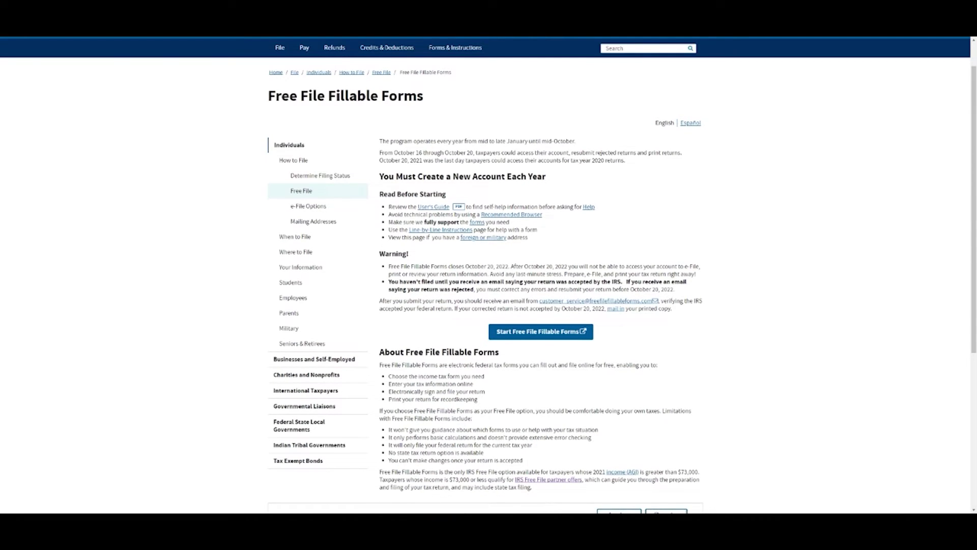
{"action": "scroll", "coordinate": [489, 275], "scroll_direction": "down", "scroll_amount": 1}
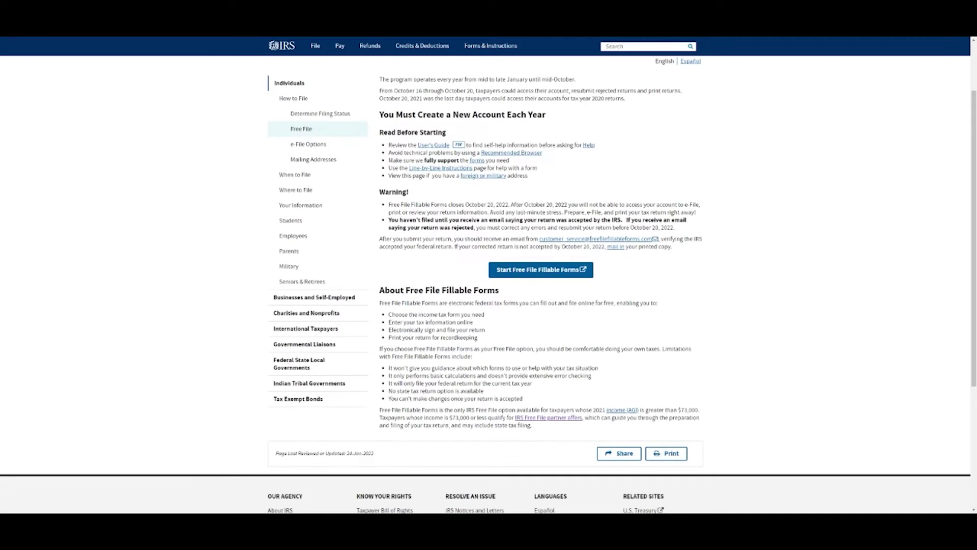
{"action": "scroll", "coordinate": [498, 306], "scroll_direction": "up", "scroll_amount": 3}
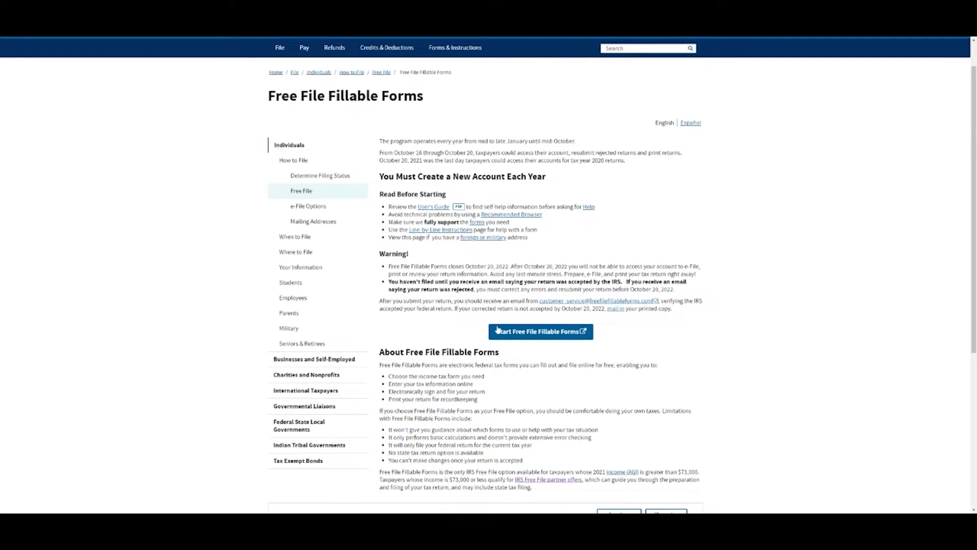
{"action": "left_click", "coordinate": [498, 330]}
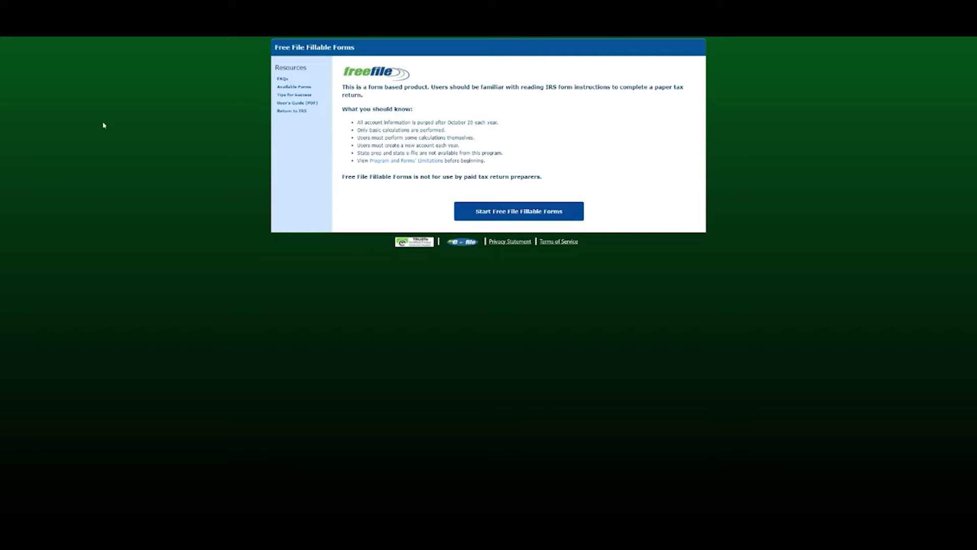
{"action": "key", "text": "alt+Left"}
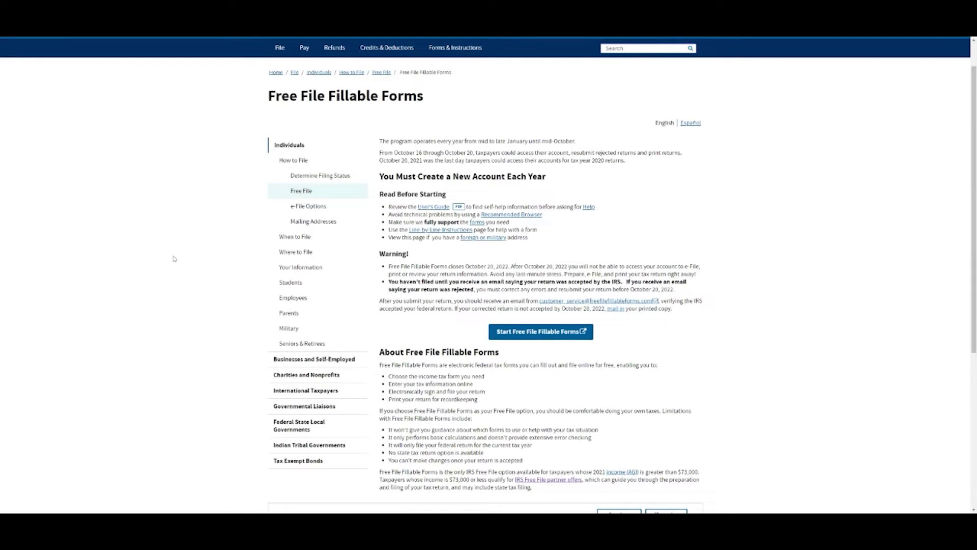
{"action": "scroll", "coordinate": [331, 288], "scroll_direction": "down", "scroll_amount": 3}
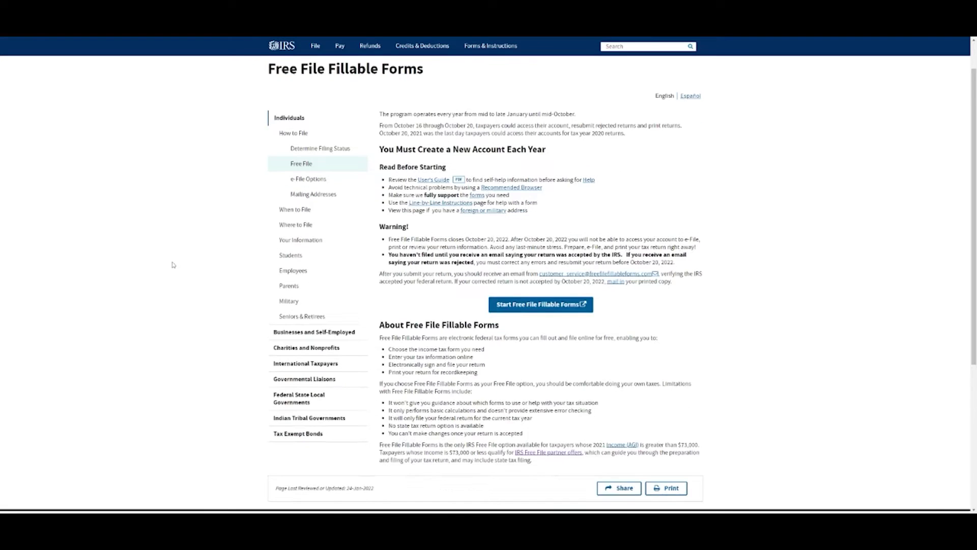
{"action": "scroll", "coordinate": [490, 318], "scroll_direction": "up", "scroll_amount": 3}
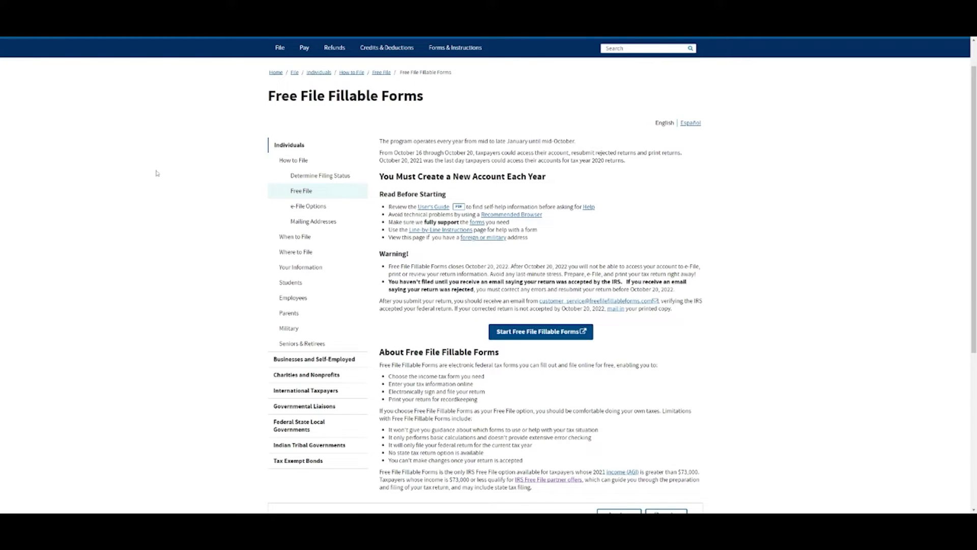
- Return to the IRS Free File overview and go to the Online Options page
{"action": "left_click", "coordinate": [57, 40]}
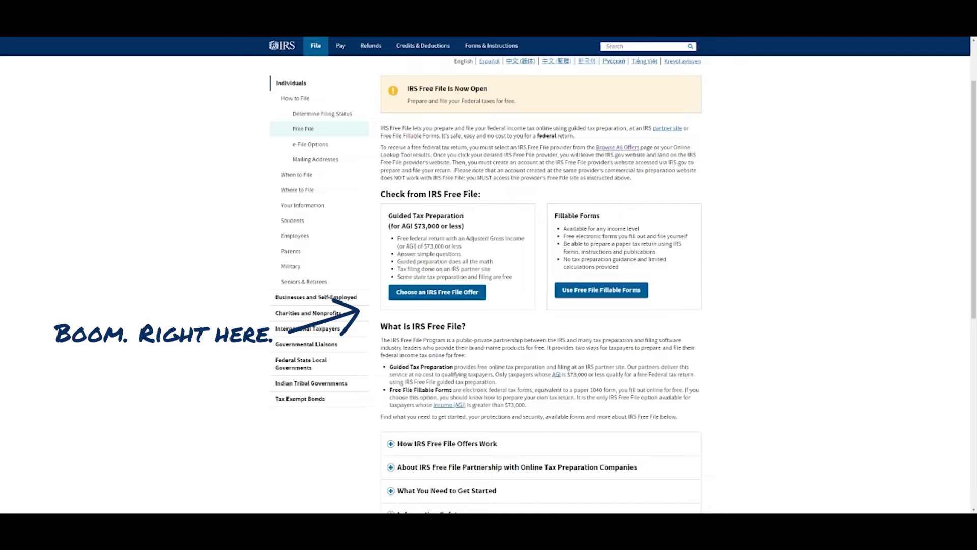
{"action": "scroll", "coordinate": [448, 357], "scroll_direction": "up", "scroll_amount": 1}
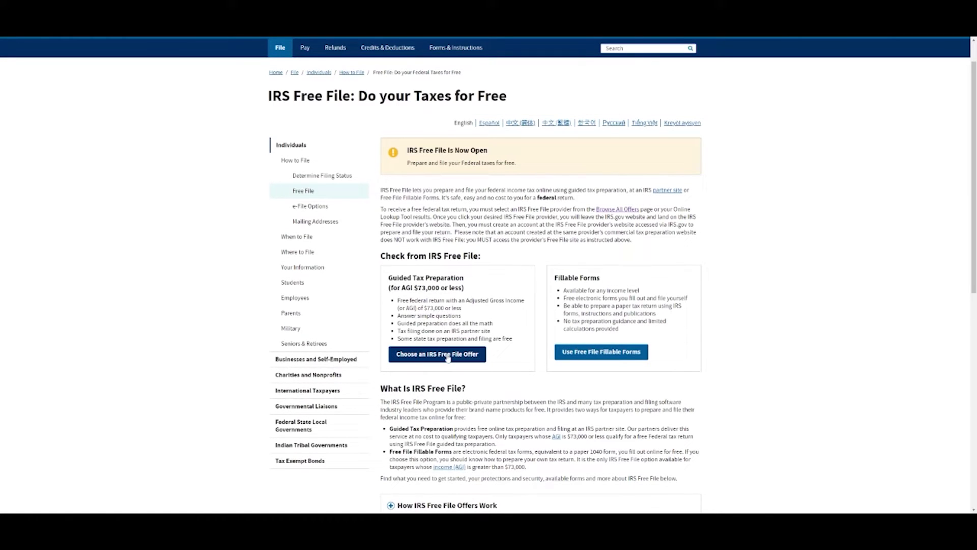
{"action": "left_click", "coordinate": [448, 356]}
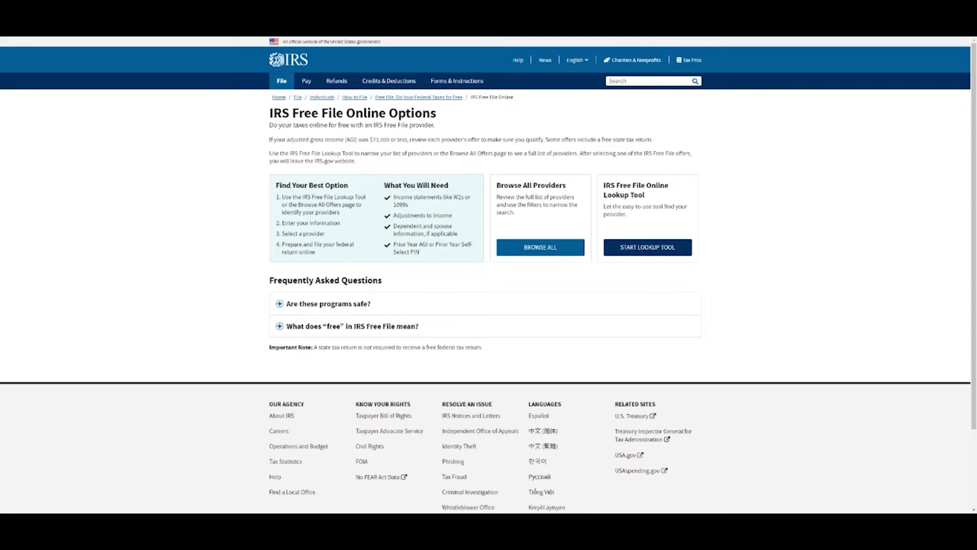
- Expand the 'are programs safe' and 'what free means' FAQs, highlight the AGI paragraph, then browse all offers
{"action": "left_click", "coordinate": [305, 304]}
{"action": "left_click", "coordinate": [319, 357]}
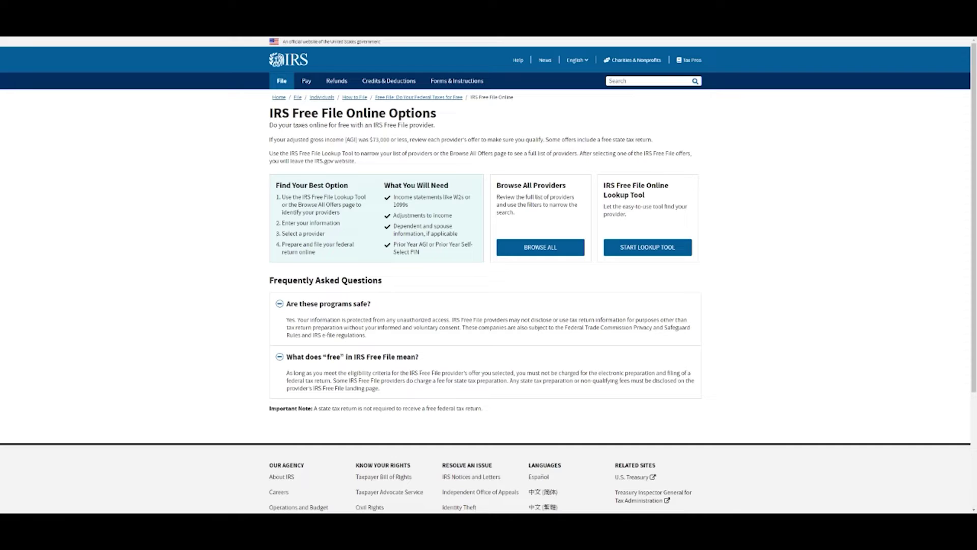
{"action": "left_click_drag", "start_coordinate": [269, 141], "coordinate": [666, 143]}
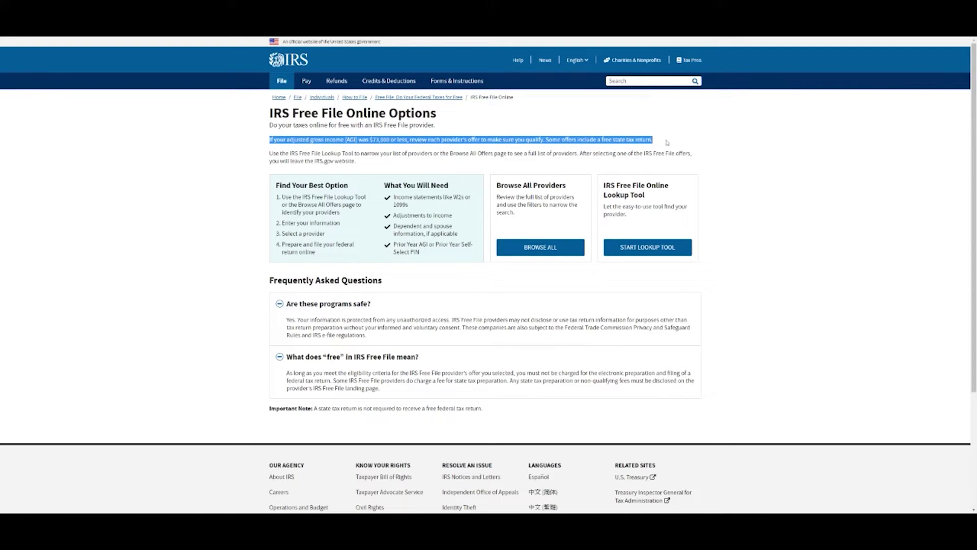
{"action": "left_click", "coordinate": [668, 142]}
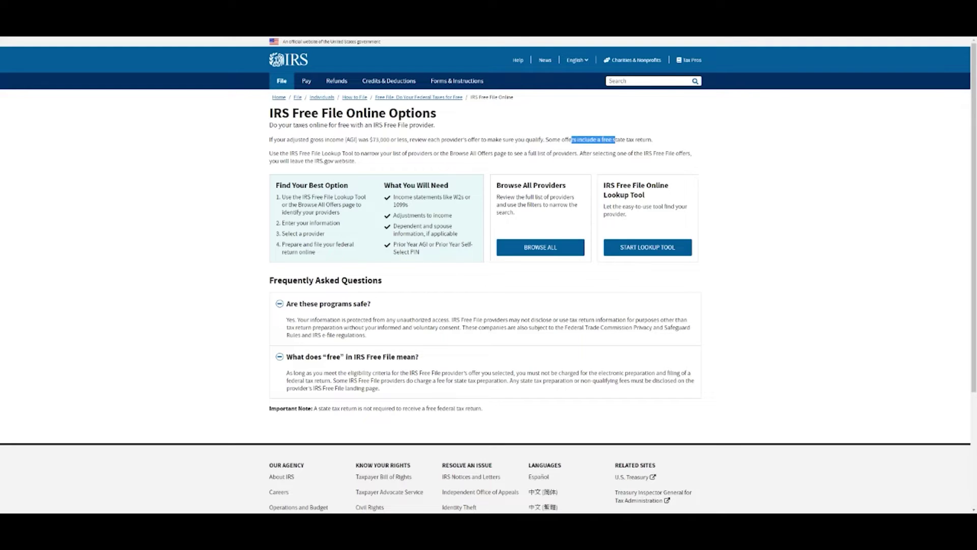
{"action": "left_click", "coordinate": [559, 251]}
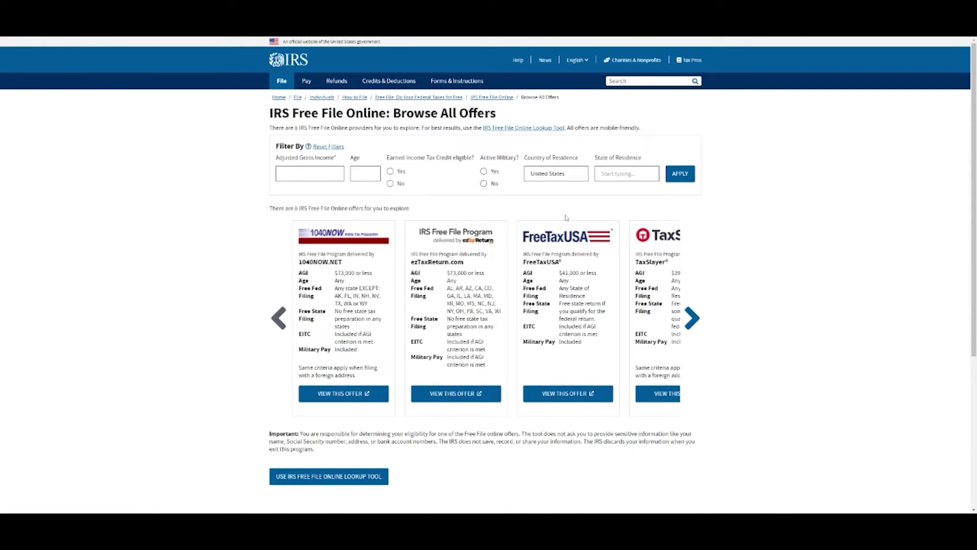
{"action": "left_click", "coordinate": [702, 322]}
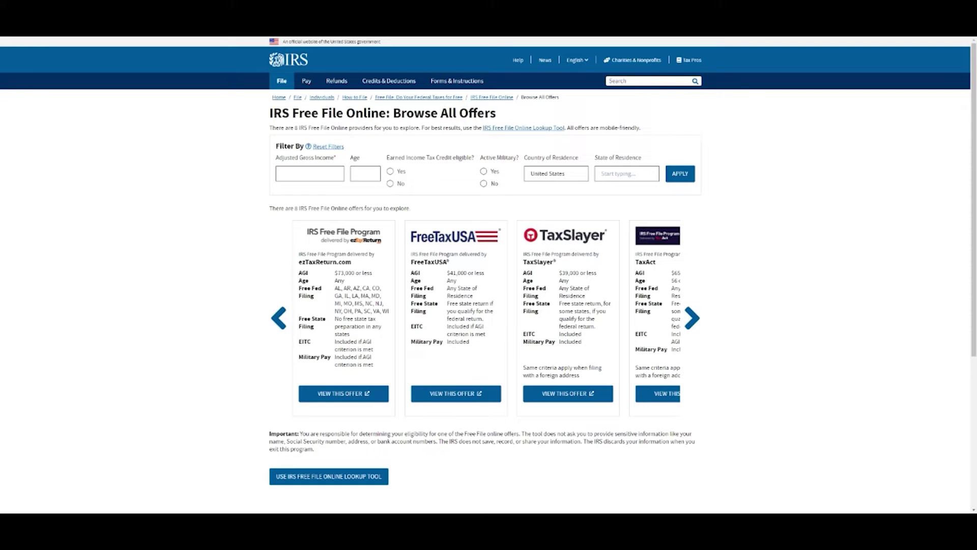
{"action": "left_click", "coordinate": [695, 321]}
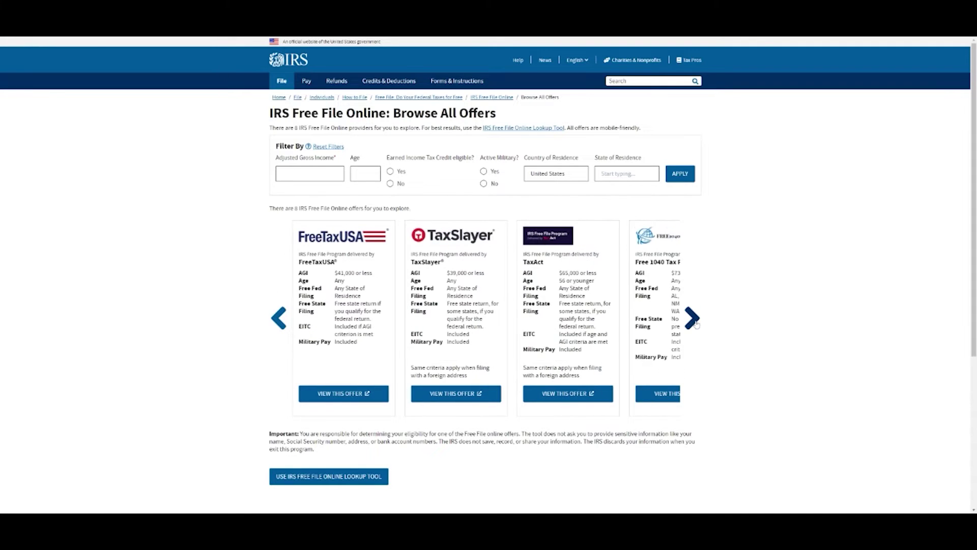
{"action": "left_click", "coordinate": [693, 319]}
{"action": "left_click", "coordinate": [693, 320]}
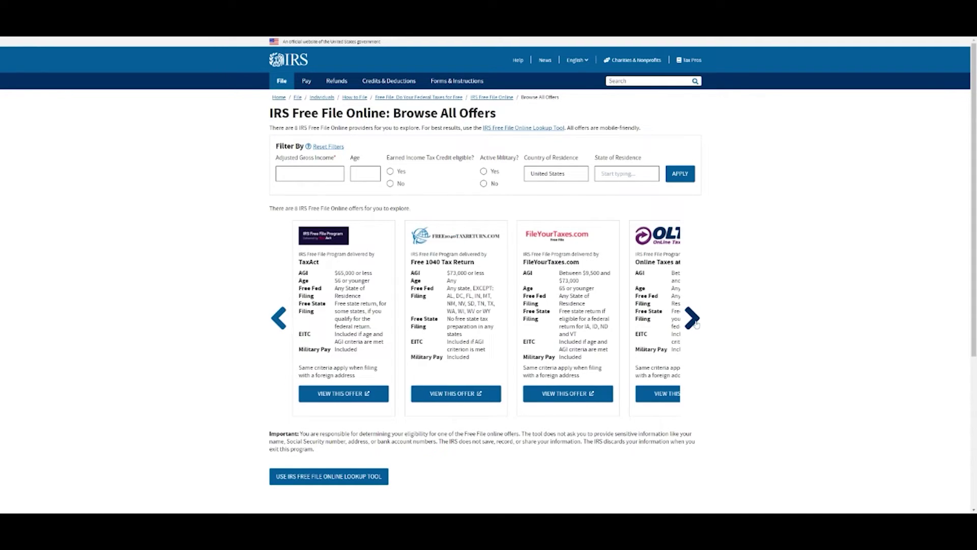
{"action": "left_click", "coordinate": [694, 319]}
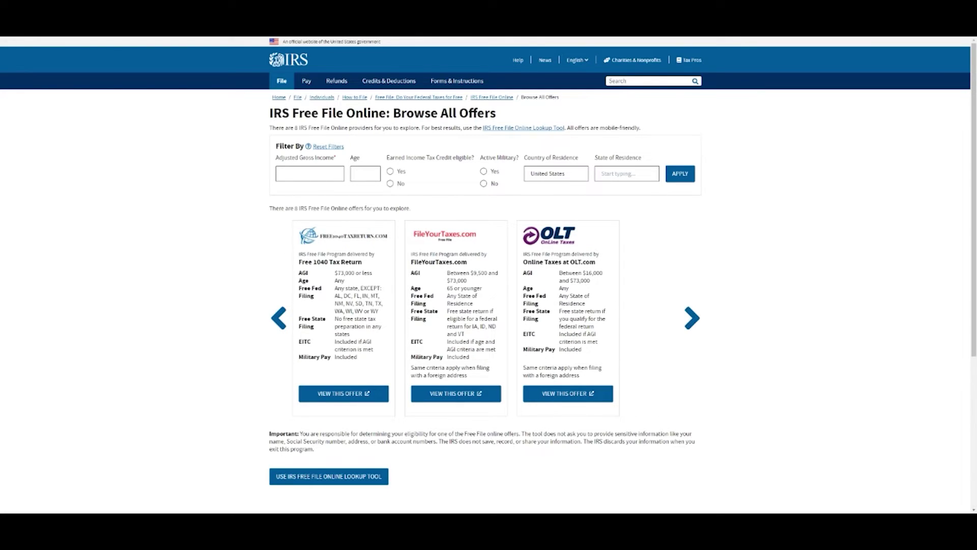
{"action": "left_click", "coordinate": [279, 320]}
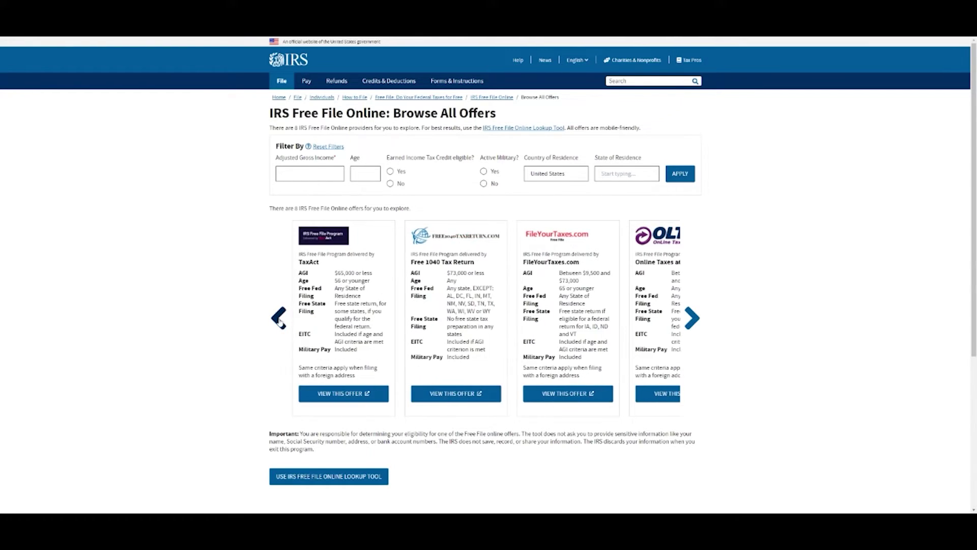
{"action": "left_click", "coordinate": [279, 319]}
{"action": "left_click", "coordinate": [279, 320]}
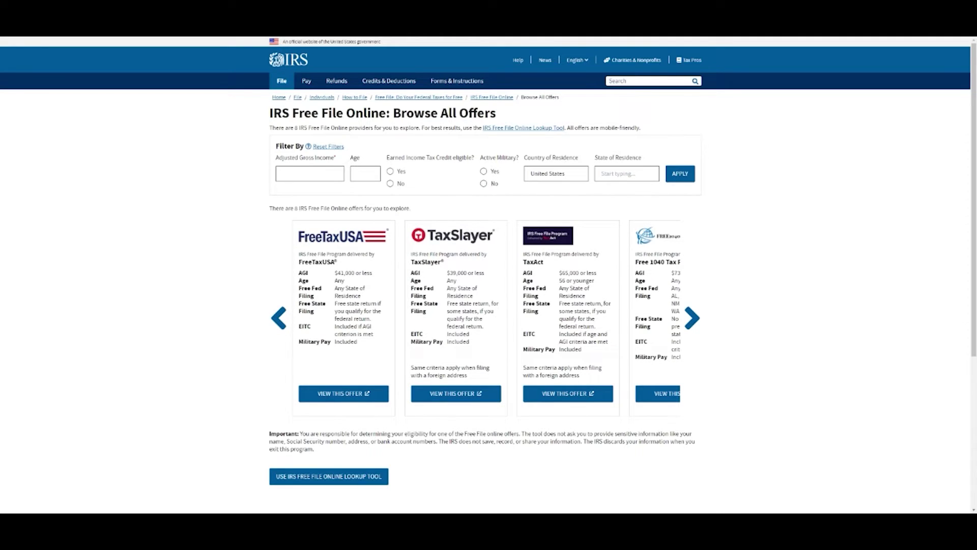
{"action": "left_click", "coordinate": [279, 319]}
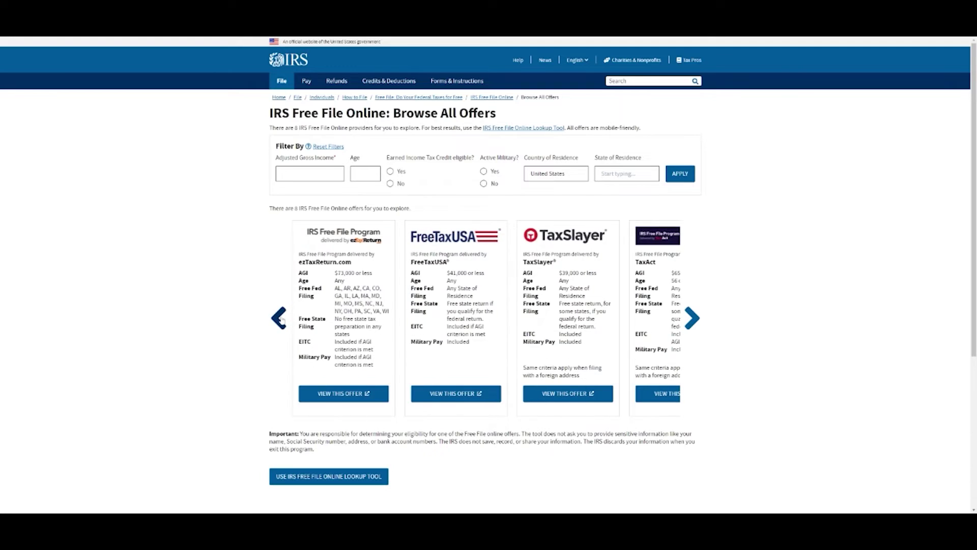
{"action": "left_click", "coordinate": [279, 319]}
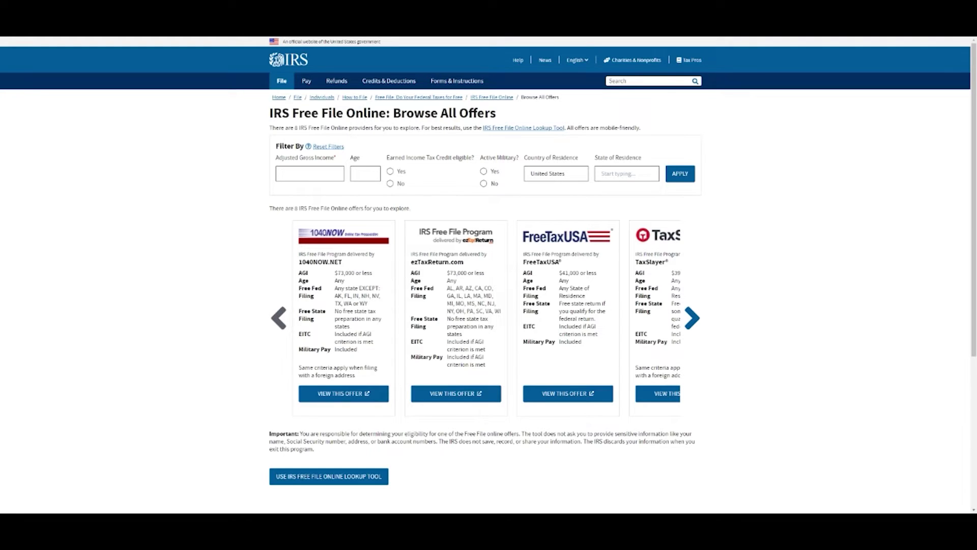
- Filter offers for $50,000 AGI, age 30, no EITC, not military, resident of Minnesota
{"action": "left_click", "coordinate": [310, 174]}
{"action": "type", "text": "$50,000"}
{"action": "key", "text": "Tab"}
{"action": "type", "text": "30"}
{"action": "left_click", "coordinate": [402, 185]}
{"action": "left_click", "coordinate": [496, 185]}
{"action": "left_click", "coordinate": [627, 174]}
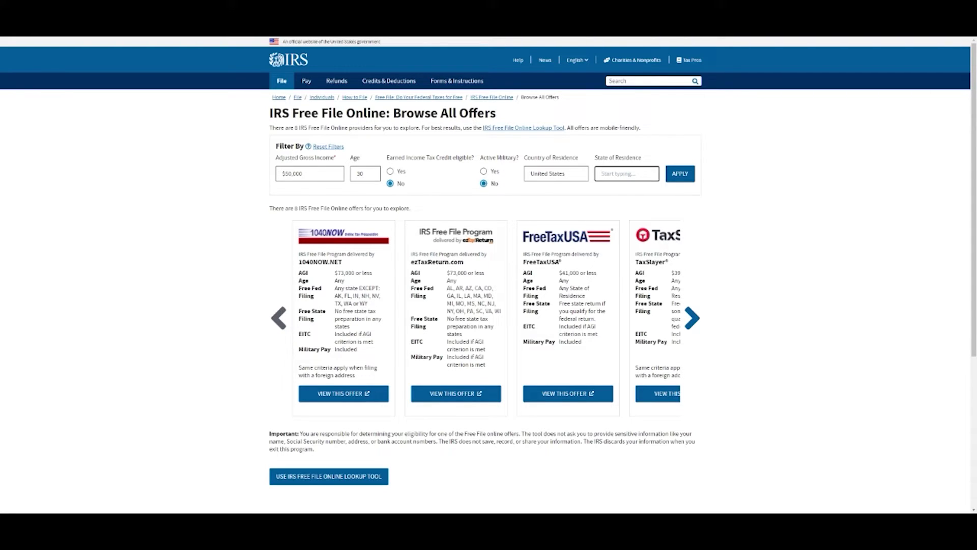
{"action": "type", "text": "Minnesota"}
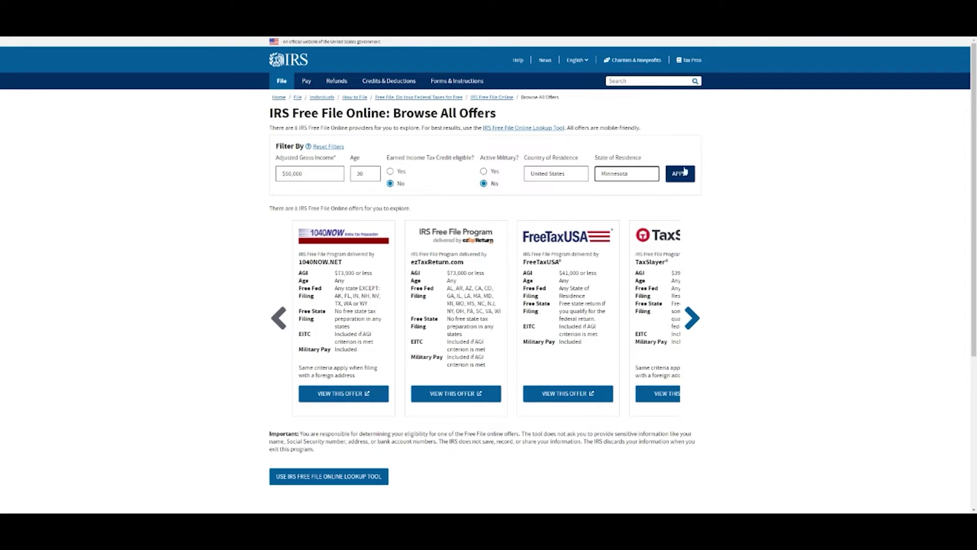
{"action": "left_click", "coordinate": [685, 171]}
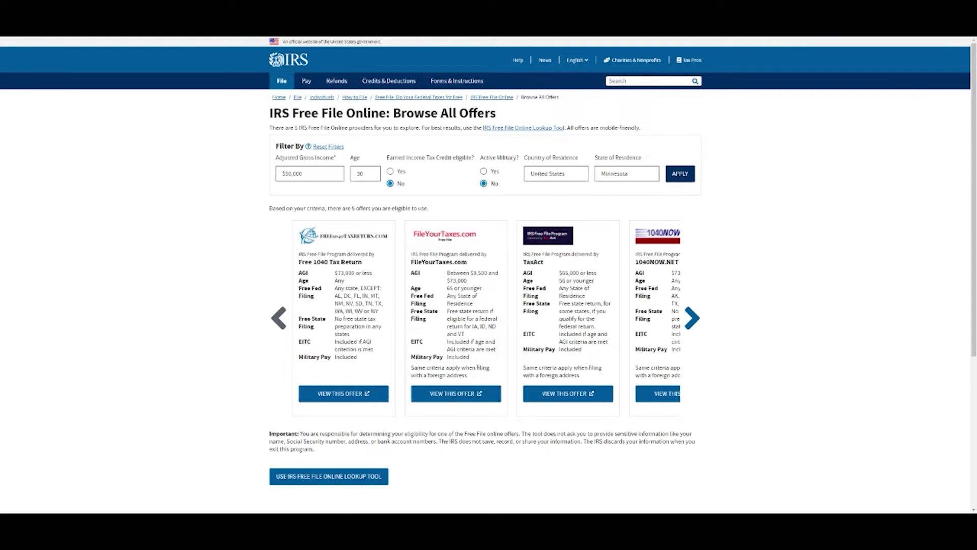
- Page through the carousel of the 5 matching offers, including TaxAct
{"action": "left_click", "coordinate": [693, 317]}
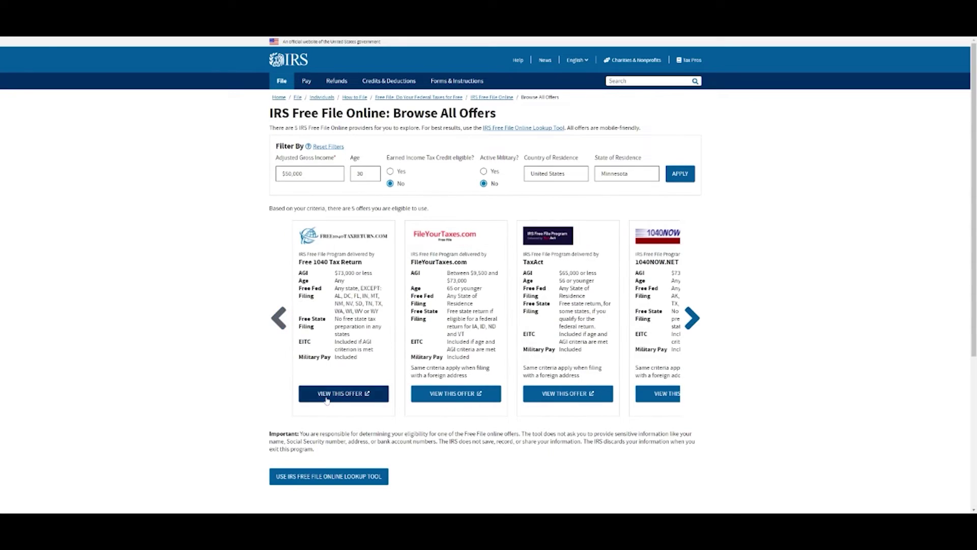
{"action": "left_click", "coordinate": [327, 399]}
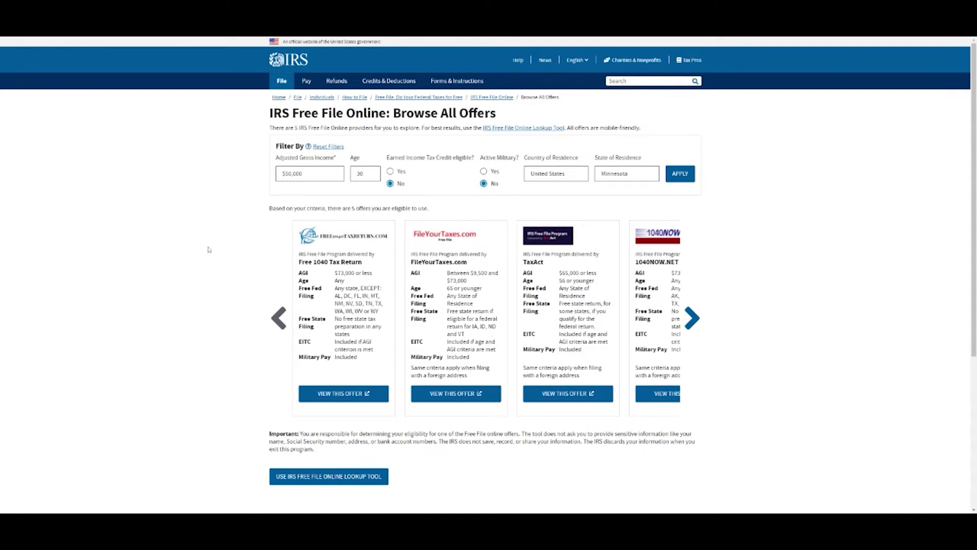
{"action": "scroll", "coordinate": [209, 249], "scroll_direction": "down", "scroll_amount": 1}
{"action": "scroll", "coordinate": [208, 250], "scroll_direction": "up", "scroll_amount": 1}
{"action": "left_click", "coordinate": [695, 318]}
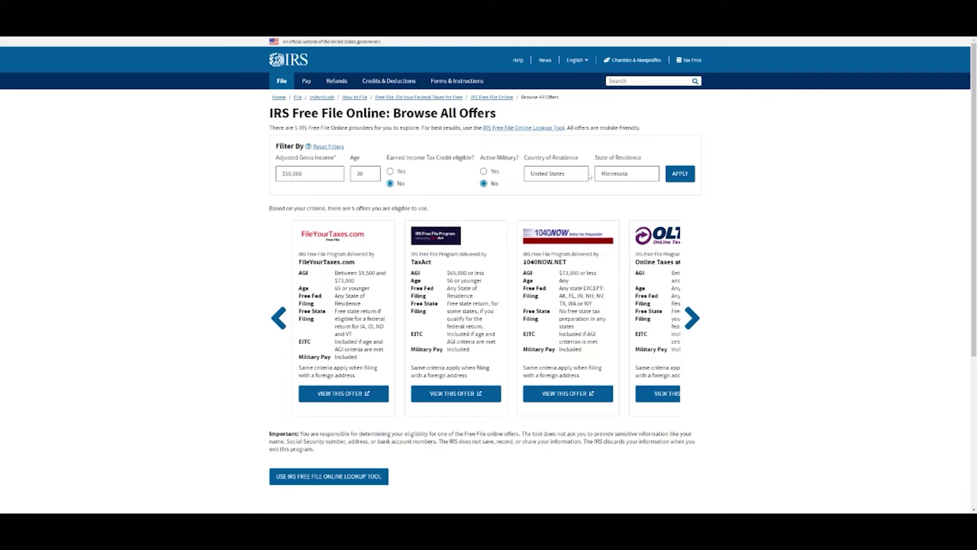
- Start the Lookup Tool with Married Filing Jointly, spouse as primary taxpayer, age 31
{"action": "left_click", "coordinate": [501, 97]}
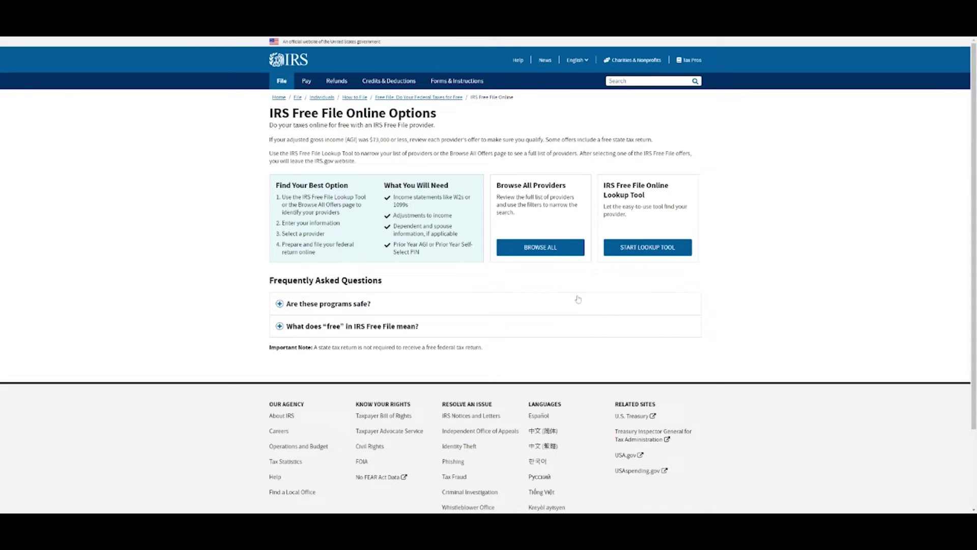
{"action": "left_click", "coordinate": [645, 248]}
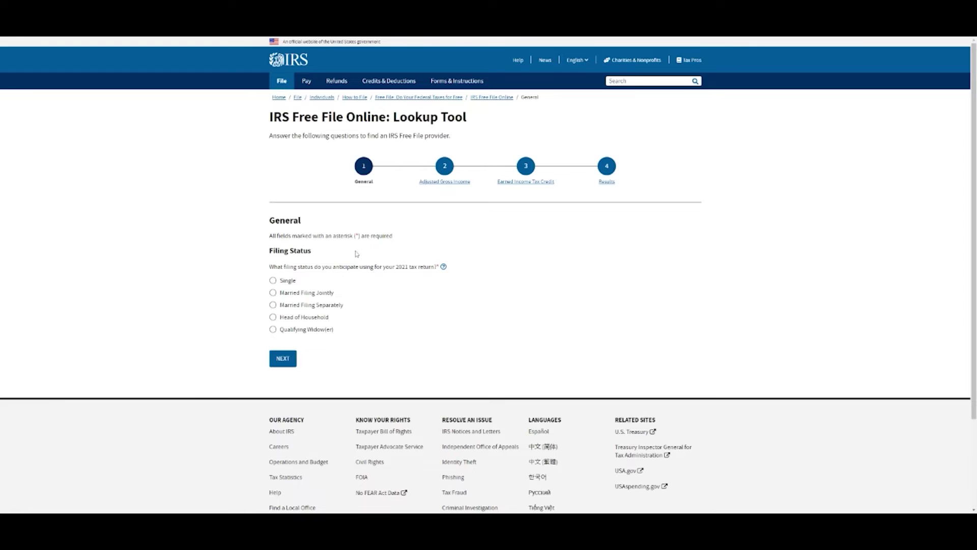
{"action": "left_click", "coordinate": [324, 293]}
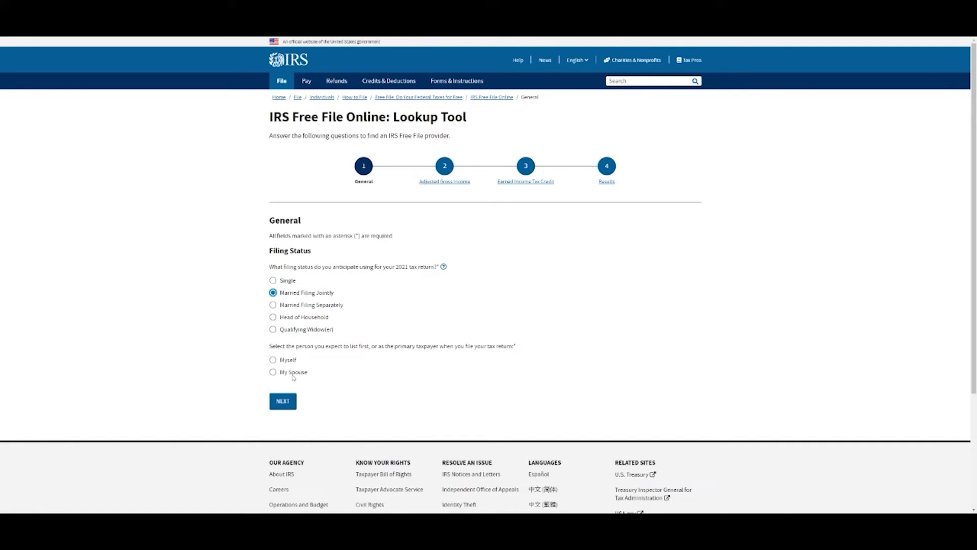
{"action": "left_click", "coordinate": [294, 373]}
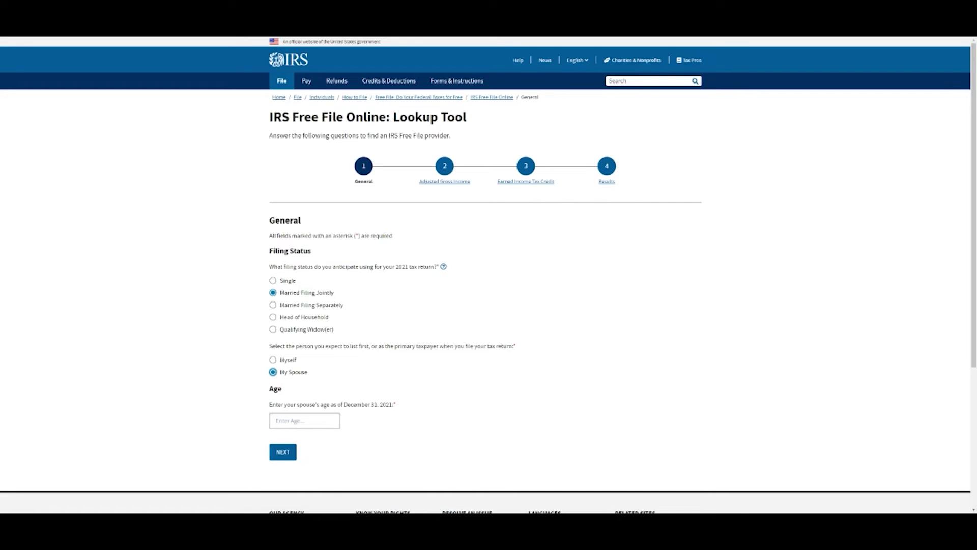
{"action": "left_click", "coordinate": [304, 420]}
{"action": "type", "text": "31"}
- Set residence to United States, Minnesota, answer No to military pay, and continue to AGI
{"action": "scroll", "coordinate": [386, 442], "scroll_direction": "down", "scroll_amount": 2}
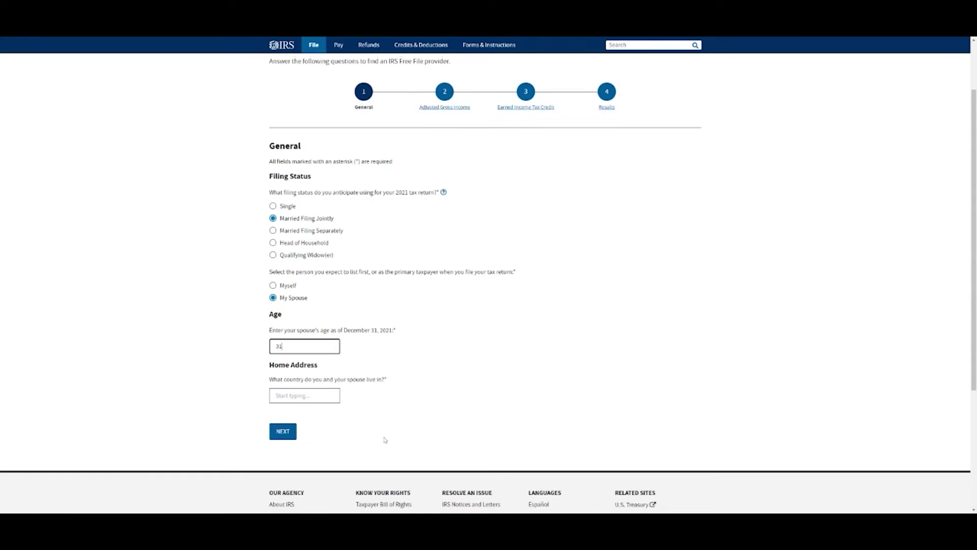
{"action": "left_click", "coordinate": [304, 393]}
{"action": "left_click", "coordinate": [293, 410]}
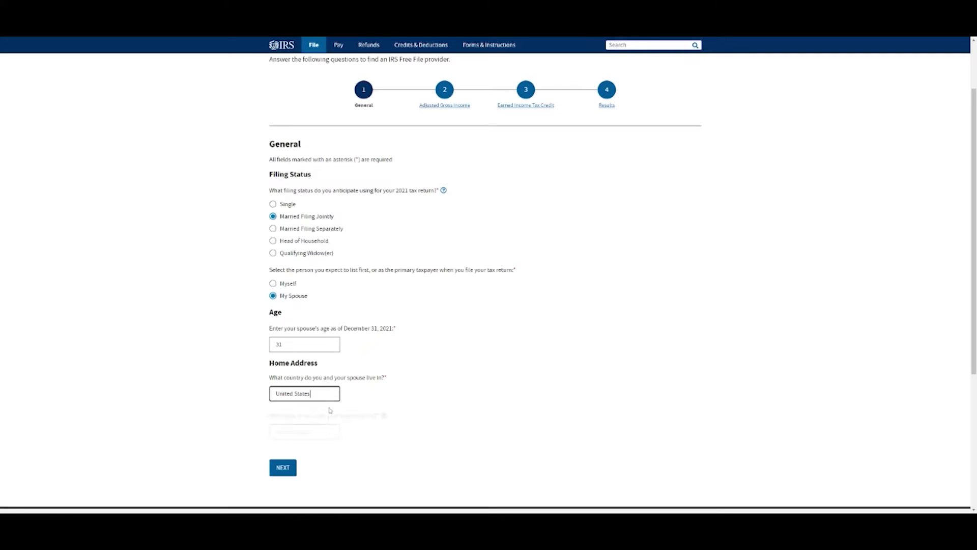
{"action": "left_click", "coordinate": [304, 431]}
{"action": "type", "text": "min"}
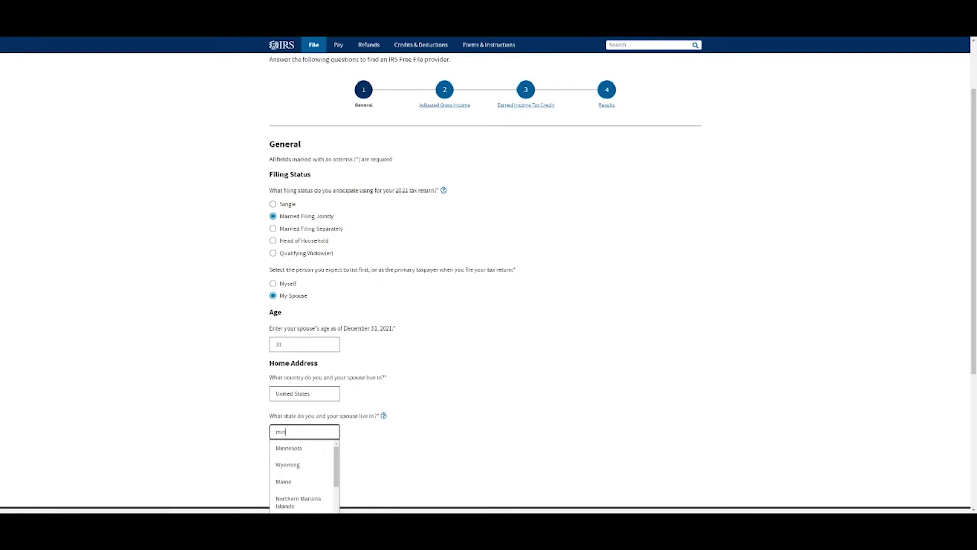
{"action": "scroll", "coordinate": [489, 285], "scroll_direction": "down", "scroll_amount": 2}
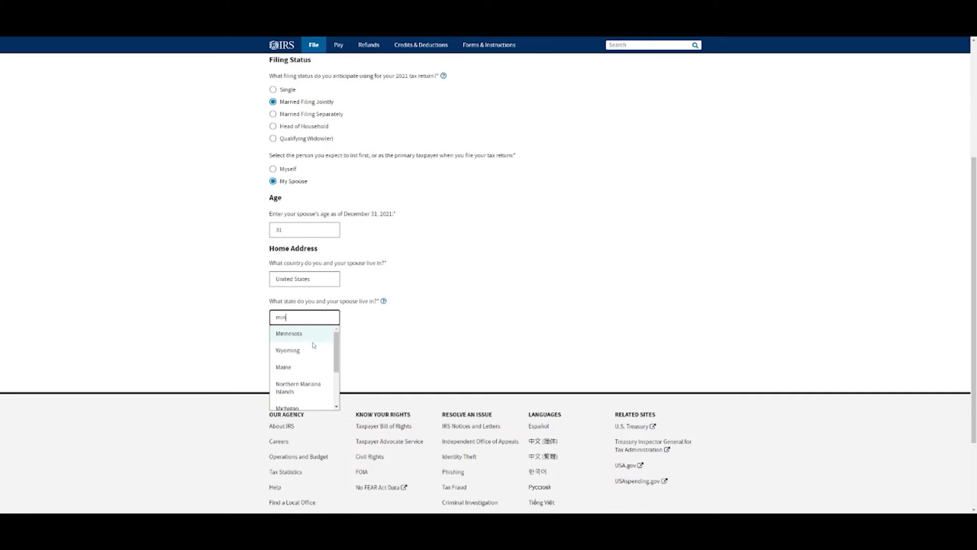
{"action": "left_click", "coordinate": [311, 336]}
{"action": "left_click", "coordinate": [284, 382]}
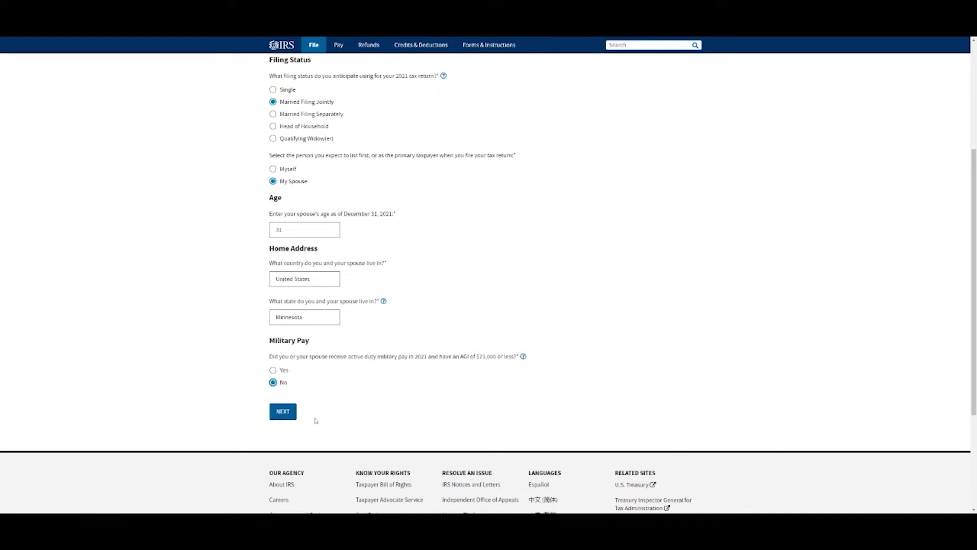
{"action": "left_click", "coordinate": [290, 412]}
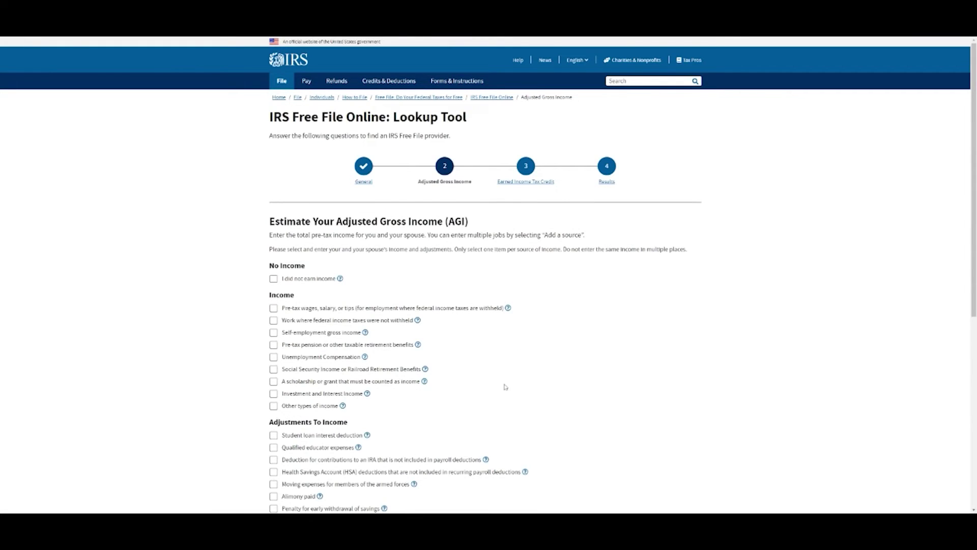
- Add two pre-tax wage entries of $50,000 each
{"action": "scroll", "coordinate": [504, 387], "scroll_direction": "down", "scroll_amount": 3}
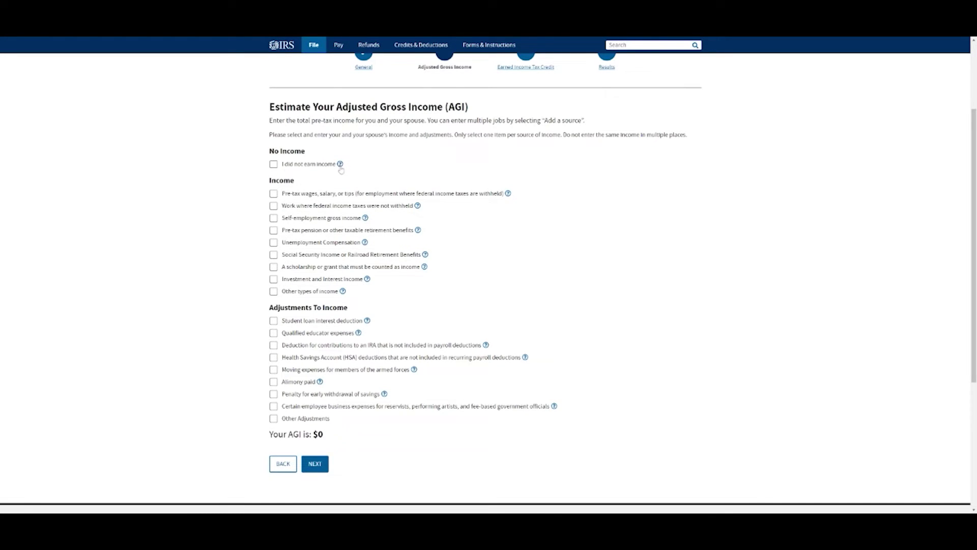
{"action": "left_click", "coordinate": [274, 192]}
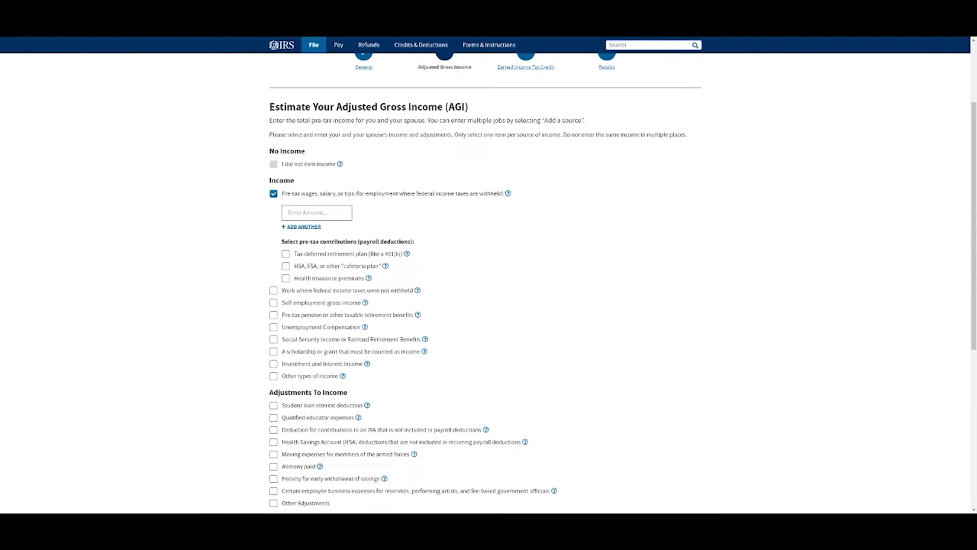
{"action": "left_click", "coordinate": [316, 213]}
{"action": "type", "text": "500000"}
{"action": "left_click", "coordinate": [303, 226]}
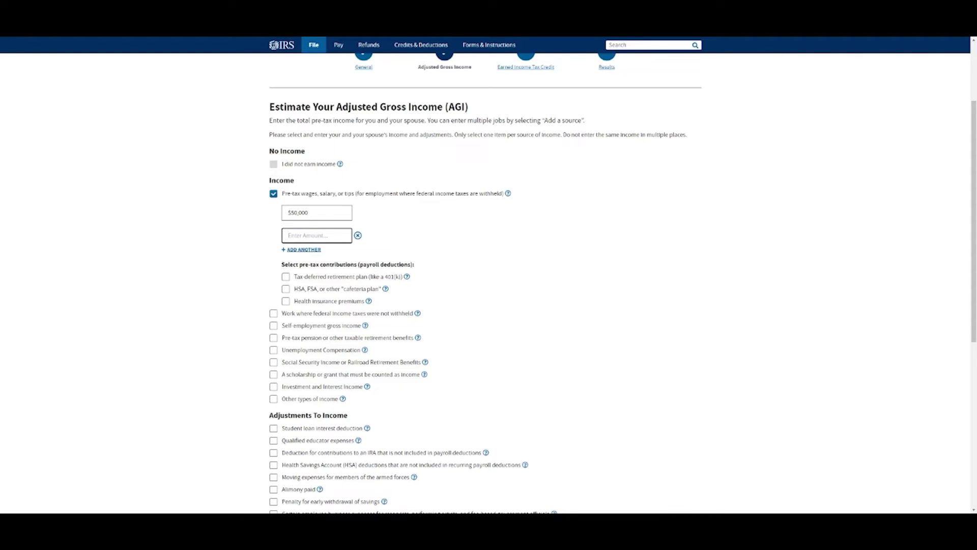
{"action": "type", "text": "500000"}
{"action": "left_click", "coordinate": [409, 242]}
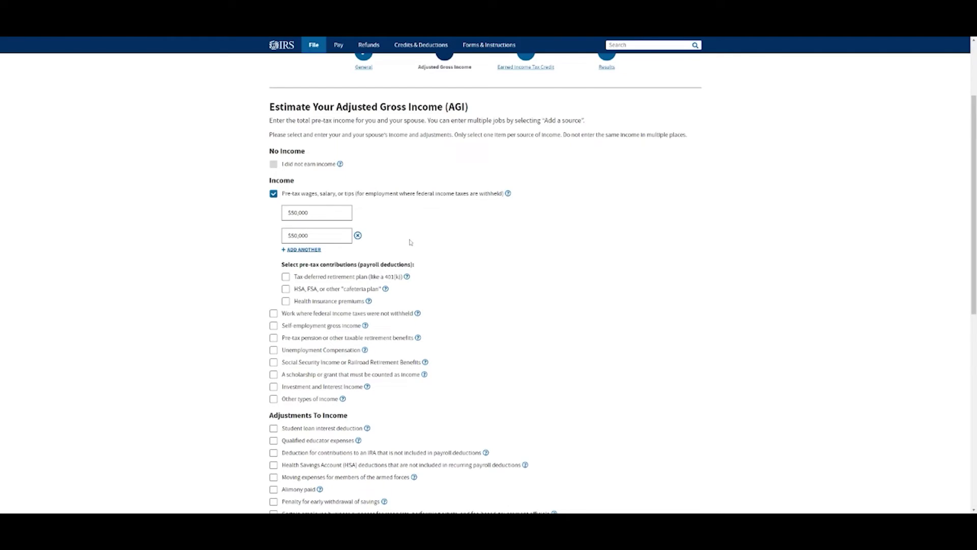
- Add deductions: 401(k) $2,000, HSA/FSA $1,500 and health insurance premiums $10,000
{"action": "scroll", "coordinate": [404, 274], "scroll_direction": "down", "scroll_amount": 1}
{"action": "left_click", "coordinate": [286, 239]}
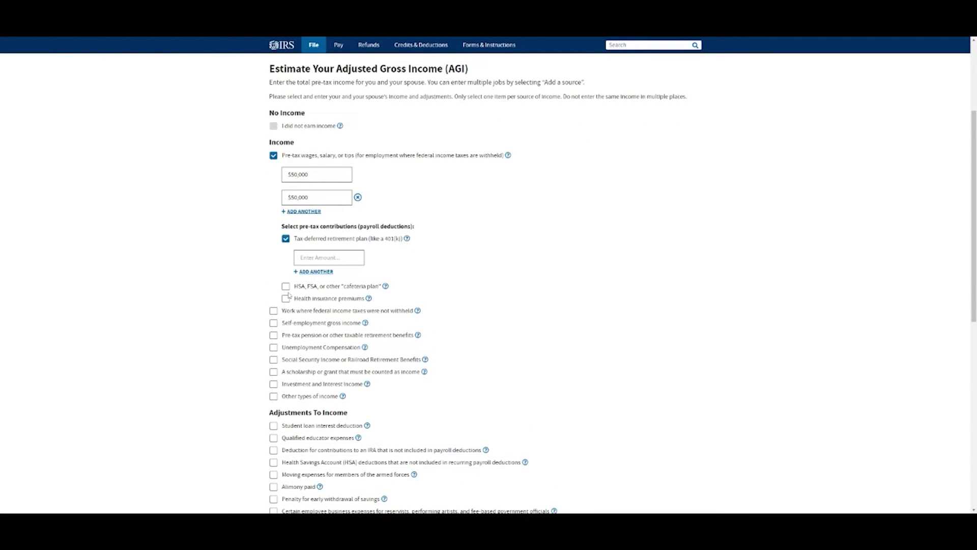
{"action": "left_click", "coordinate": [329, 257]}
{"action": "type", "text": "2000"}
{"action": "scroll", "coordinate": [443, 275], "scroll_direction": "down", "scroll_amount": 2}
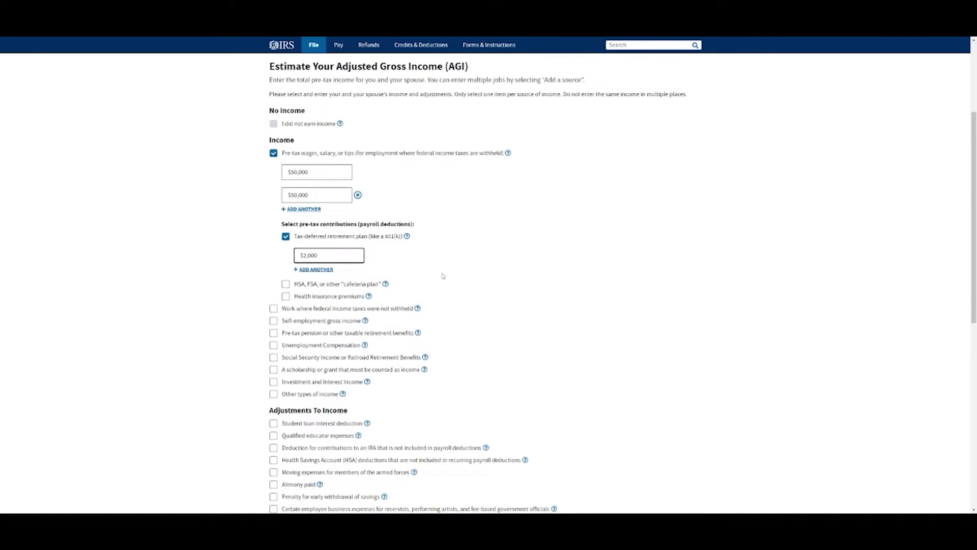
{"action": "left_click", "coordinate": [286, 209]}
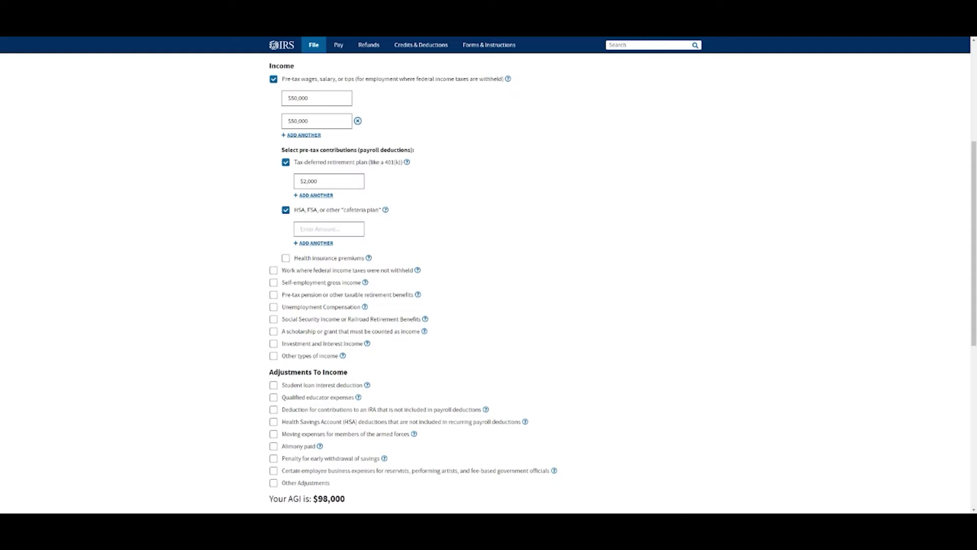
{"action": "type", "text": "1500"}
{"action": "scroll", "coordinate": [444, 280], "scroll_direction": "down", "scroll_amount": 1}
{"action": "scroll", "coordinate": [444, 279], "scroll_direction": "down", "scroll_amount": 1}
{"action": "left_click", "coordinate": [286, 181]}
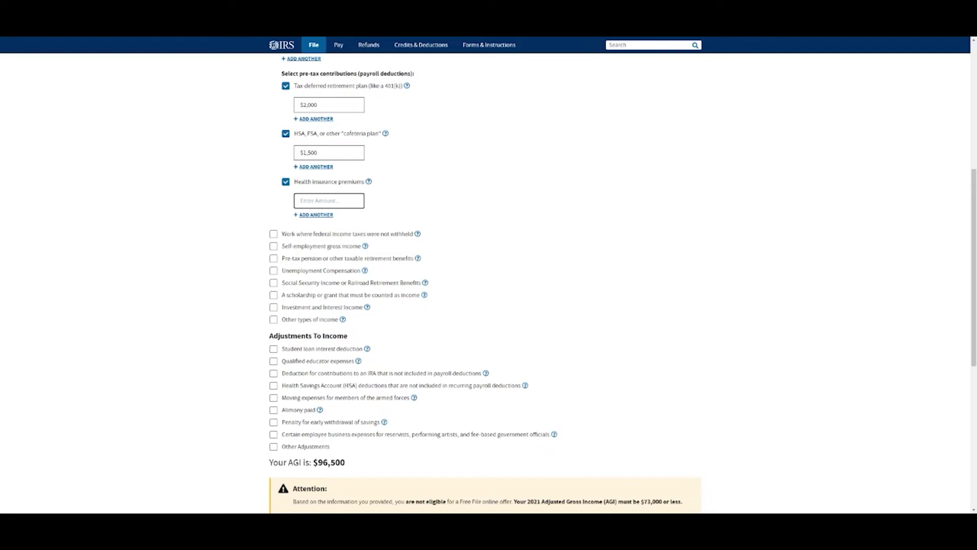
{"action": "type", "text": "10,000"}
{"action": "scroll", "coordinate": [428, 268], "scroll_direction": "down", "scroll_amount": 4}
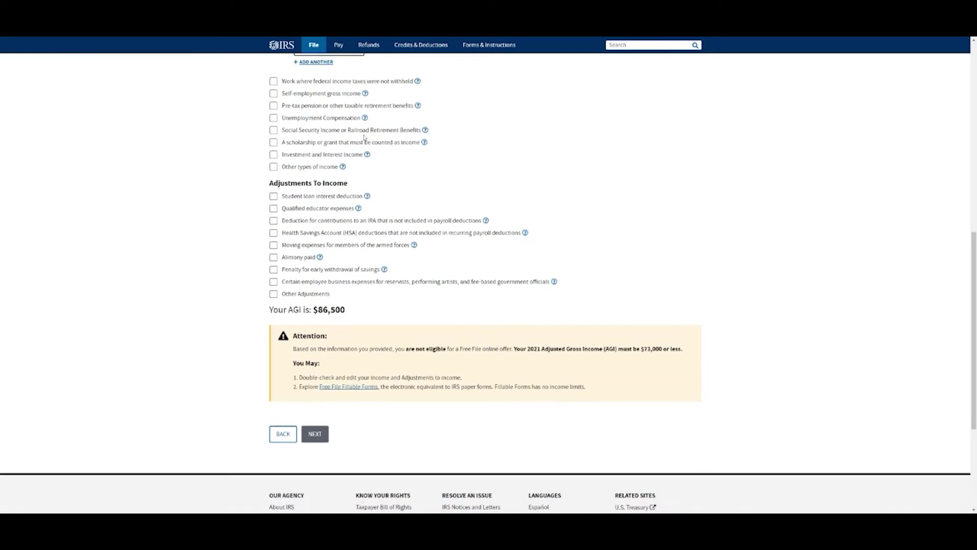
{"action": "scroll", "coordinate": [282, 102], "scroll_direction": "up", "scroll_amount": 3}
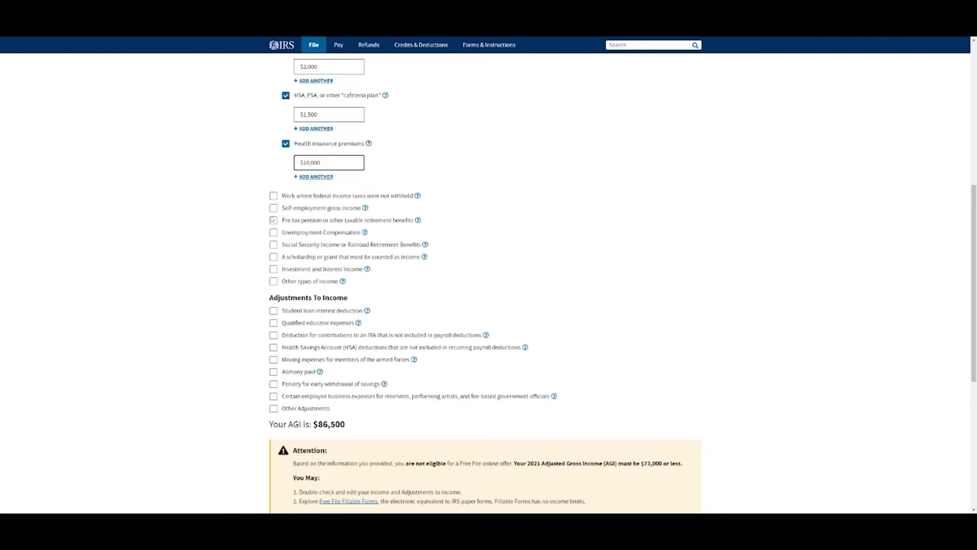
{"action": "scroll", "coordinate": [279, 241], "scroll_direction": "up", "scroll_amount": 2}
{"action": "scroll", "coordinate": [224, 262], "scroll_direction": "up", "scroll_amount": 2}
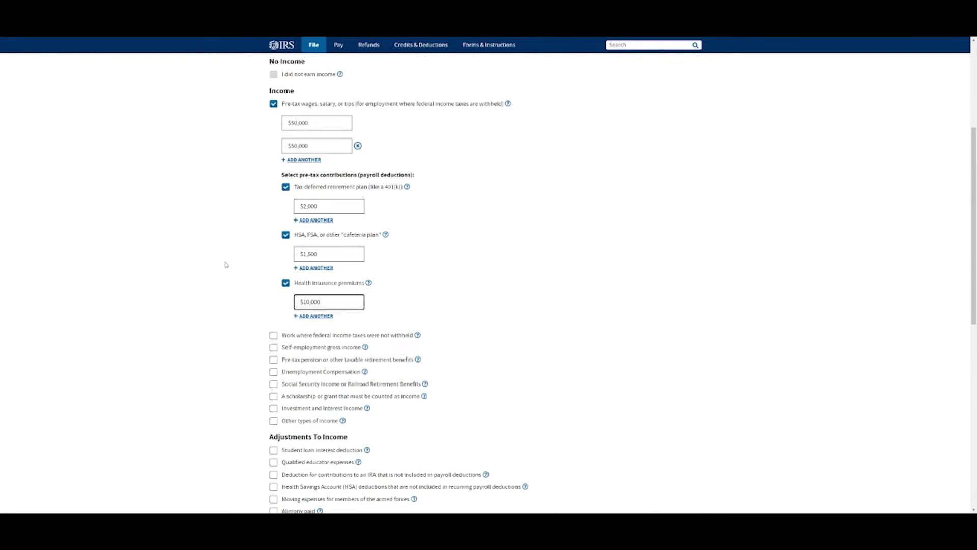
{"action": "scroll", "coordinate": [225, 261], "scroll_direction": "down", "scroll_amount": 3}
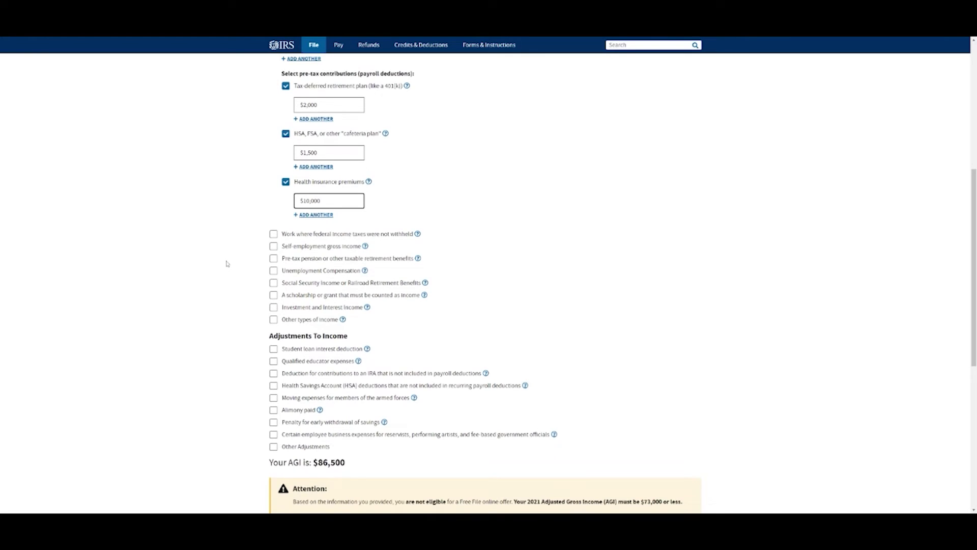
{"action": "scroll", "coordinate": [227, 264], "scroll_direction": "up", "scroll_amount": 2}
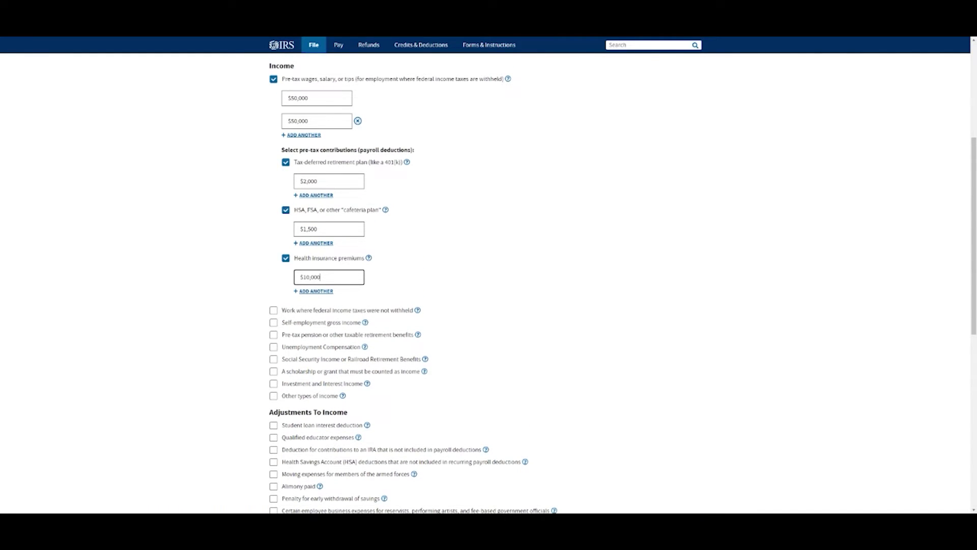
{"action": "scroll", "coordinate": [225, 266], "scroll_direction": "down", "scroll_amount": 2}
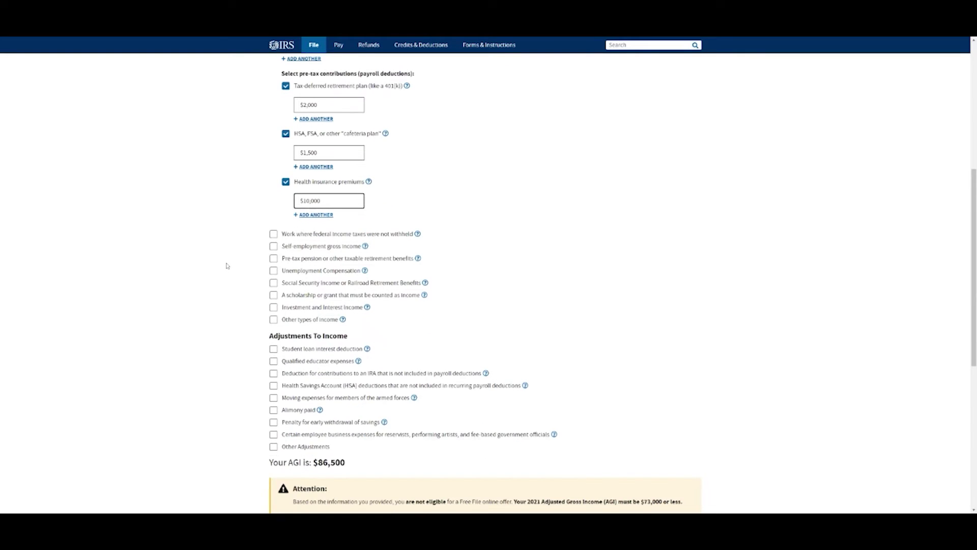
{"action": "scroll", "coordinate": [231, 275], "scroll_direction": "down", "scroll_amount": 1}
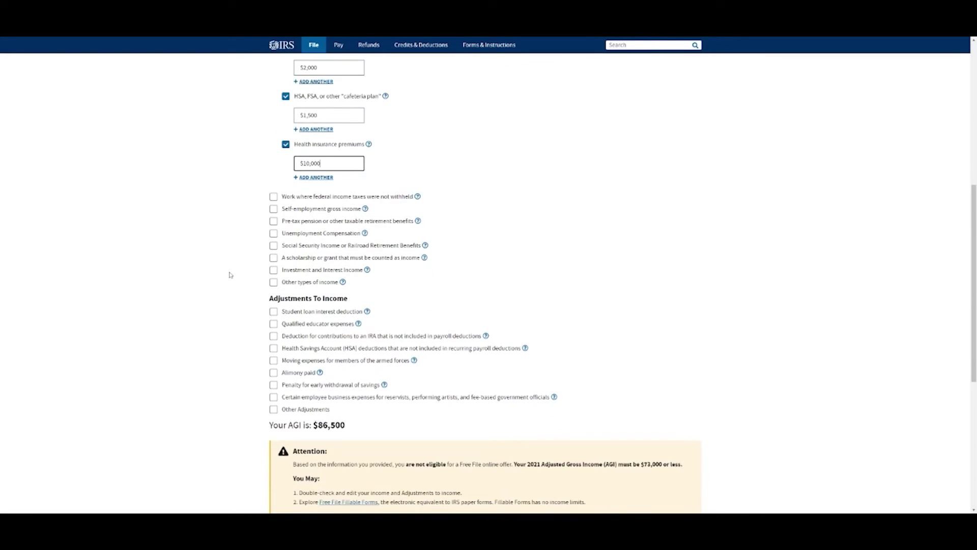
{"action": "scroll", "coordinate": [239, 245], "scroll_direction": "down", "scroll_amount": 1}
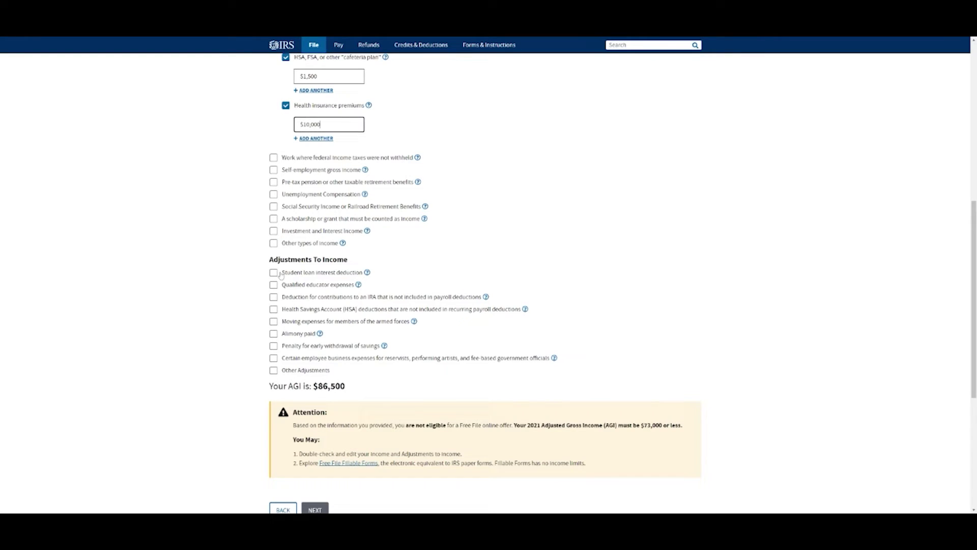
{"action": "scroll", "coordinate": [280, 360], "scroll_direction": "down", "scroll_amount": 2}
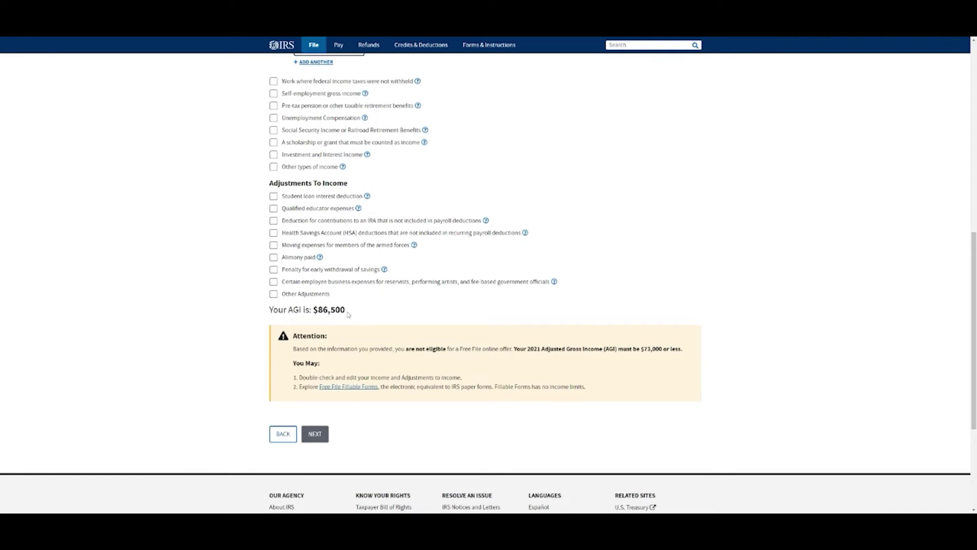
{"action": "scroll", "coordinate": [346, 128], "scroll_direction": "up", "scroll_amount": 4}
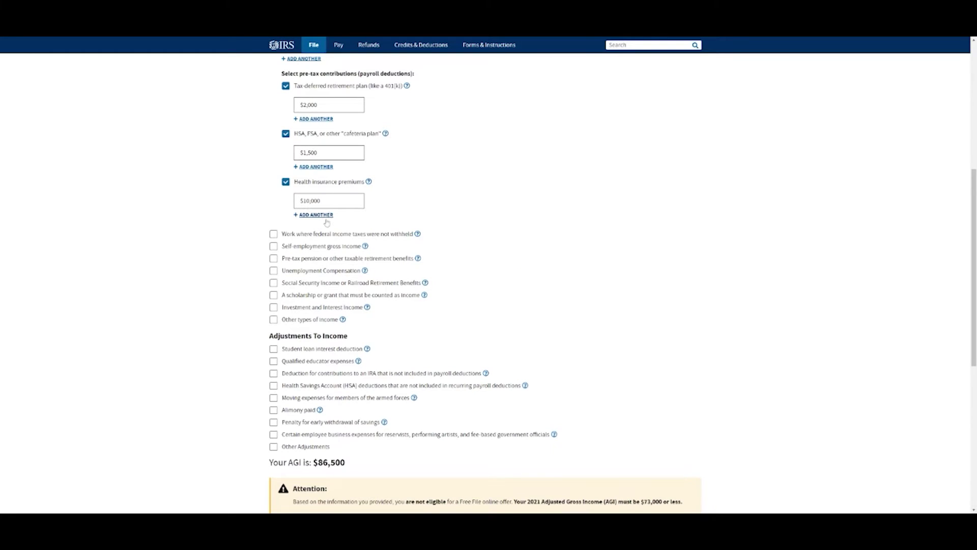
{"action": "scroll", "coordinate": [326, 224], "scroll_direction": "up", "scroll_amount": 2}
- Change health insurance premiums to $8,000 and check the resulting $88,500 AGI
{"action": "left_click_drag", "start_coordinate": [326, 278], "coordinate": [275, 279]}
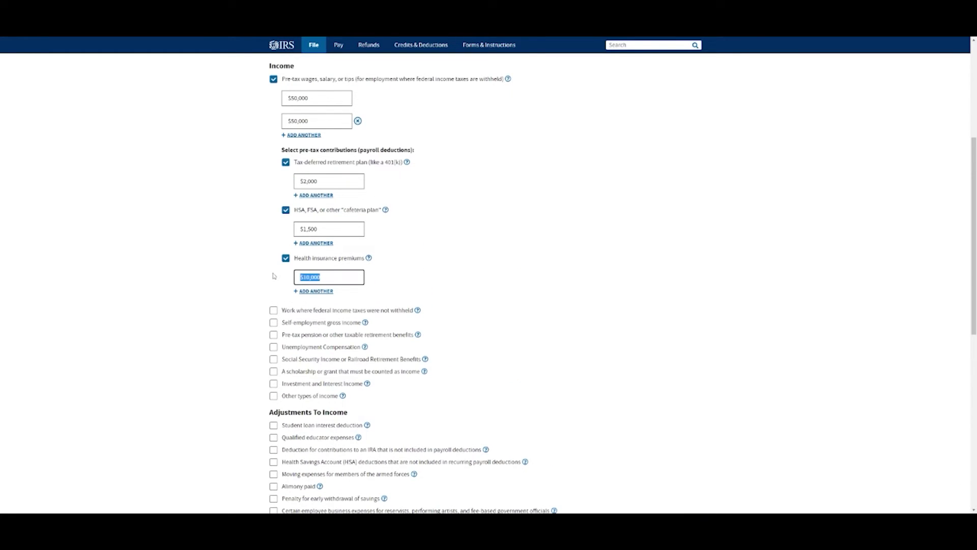
{"action": "type", "text": "$8,000"}
{"action": "left_click", "coordinate": [281, 287]}
{"action": "scroll", "coordinate": [282, 287], "scroll_direction": "down", "scroll_amount": 1}
{"action": "scroll", "coordinate": [281, 286], "scroll_direction": "down", "scroll_amount": 4}
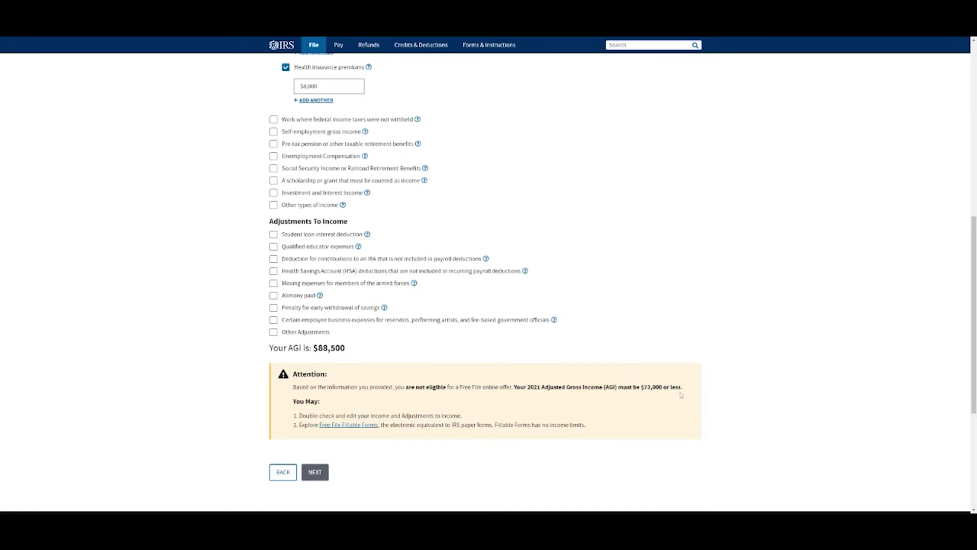
{"action": "scroll", "coordinate": [591, 383], "scroll_direction": "up", "scroll_amount": 1}
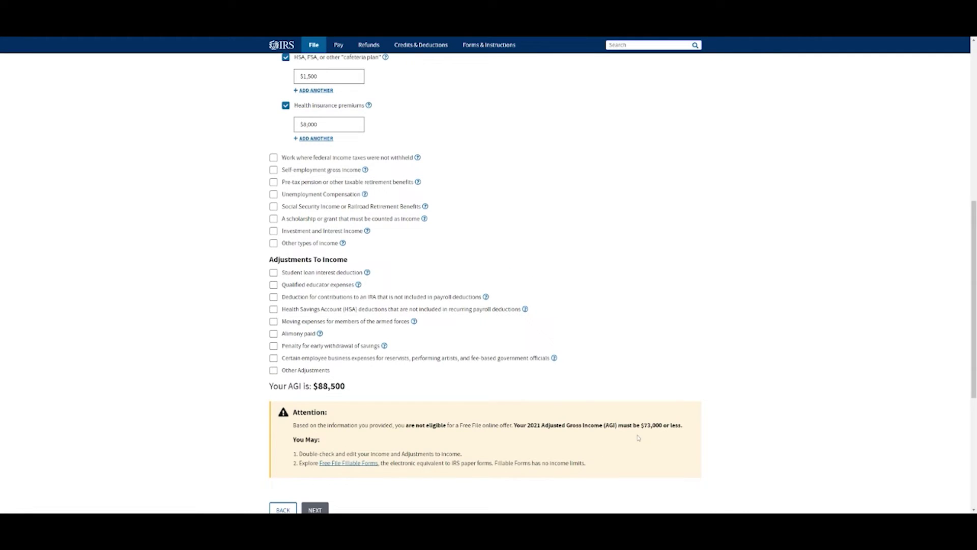
{"action": "scroll", "coordinate": [467, 372], "scroll_direction": "up", "scroll_amount": 7}
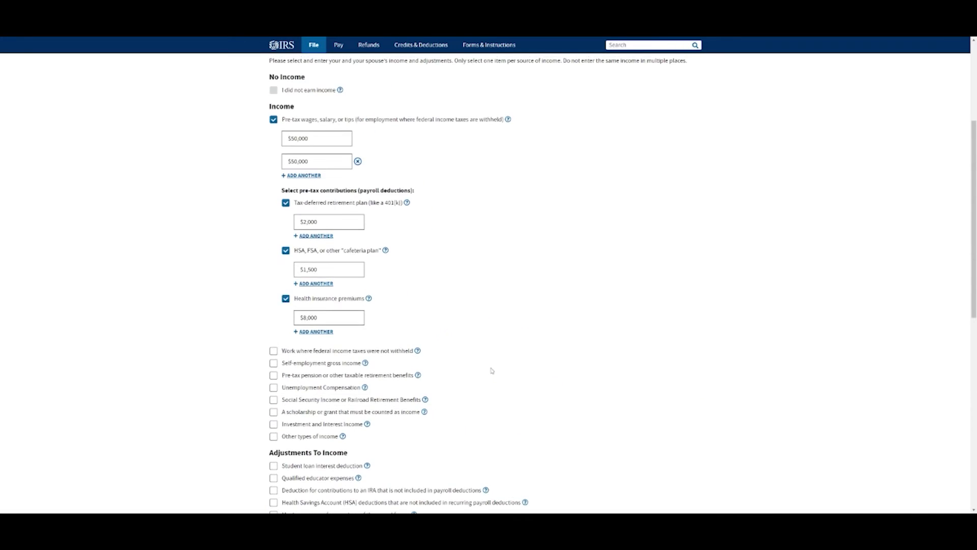
{"action": "scroll", "coordinate": [466, 372], "scroll_direction": "down", "scroll_amount": 8}
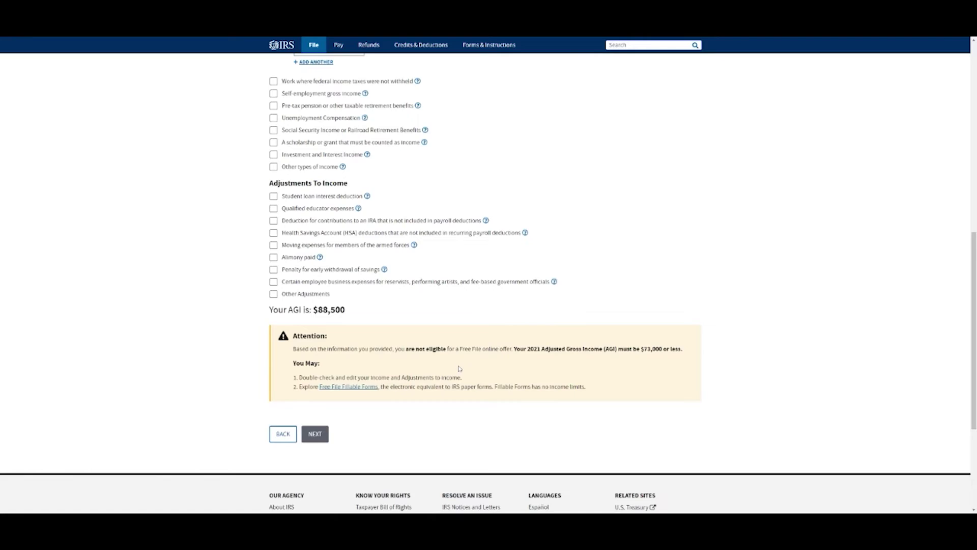
{"action": "scroll", "coordinate": [459, 371], "scroll_direction": "up", "scroll_amount": 4}
{"action": "scroll", "coordinate": [460, 368], "scroll_direction": "up", "scroll_amount": 2}
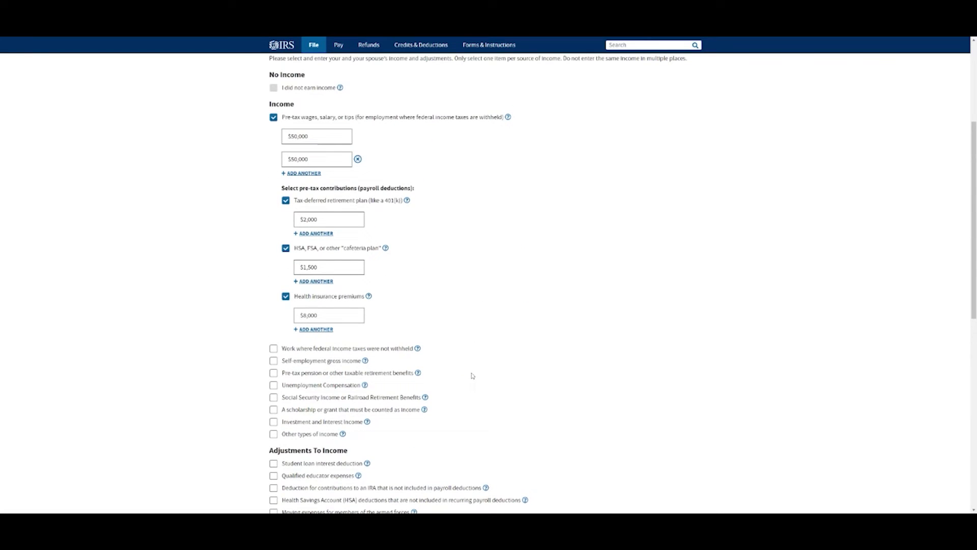
{"action": "scroll", "coordinate": [474, 370], "scroll_direction": "up", "scroll_amount": 1}
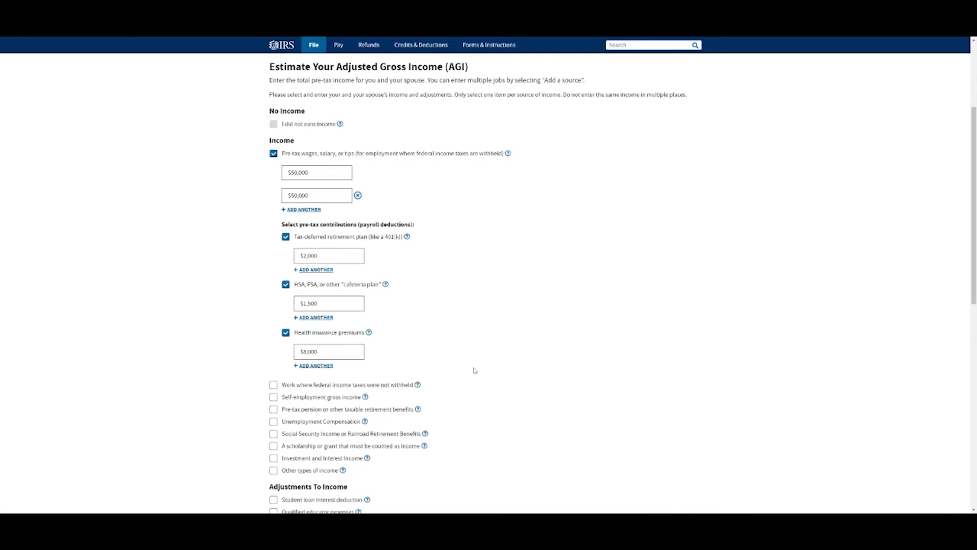
{"action": "scroll", "coordinate": [474, 369], "scroll_direction": "down", "scroll_amount": 4}
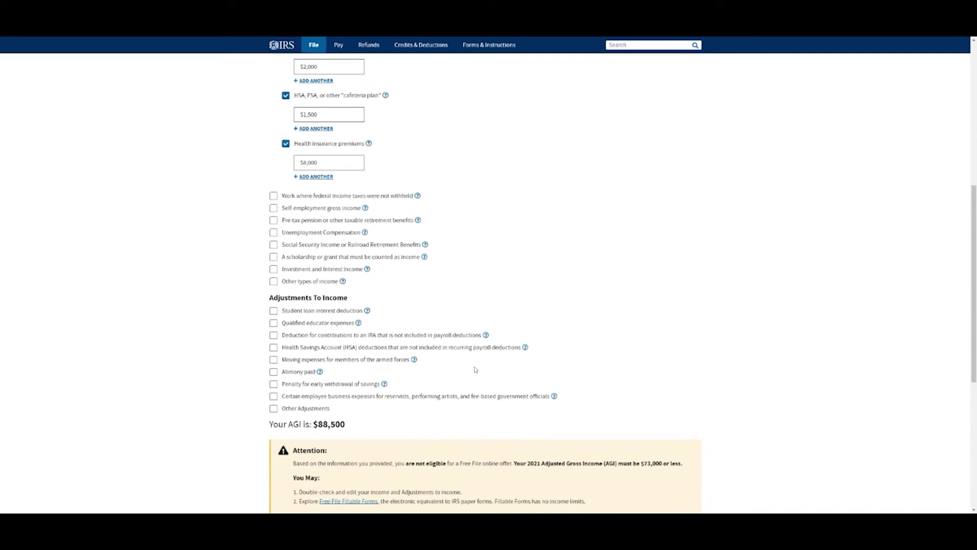
{"action": "scroll", "coordinate": [475, 370], "scroll_direction": "down", "scroll_amount": 2}
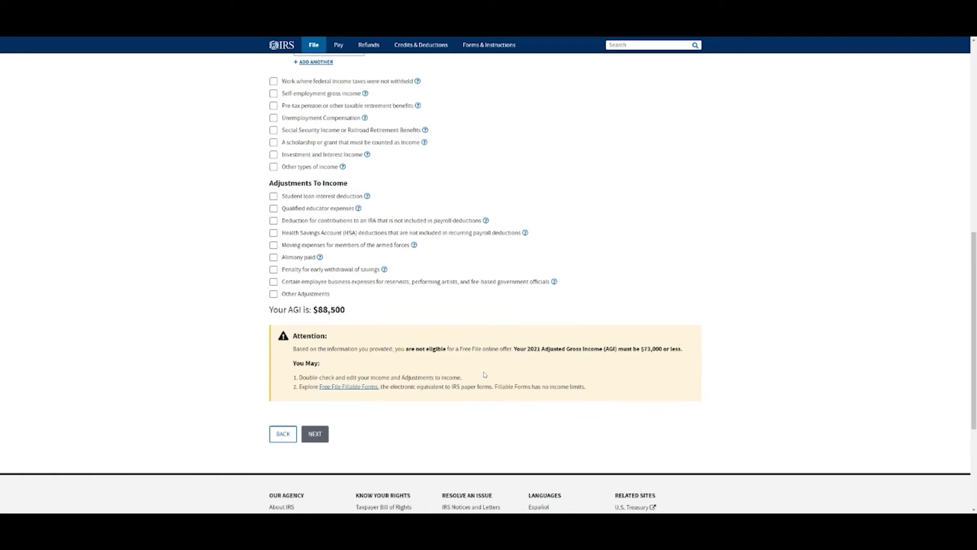
- Delete the second $50,000 wage entry, bringing the AGI down to $38,500
{"action": "scroll", "coordinate": [485, 375], "scroll_direction": "up", "scroll_amount": 6}
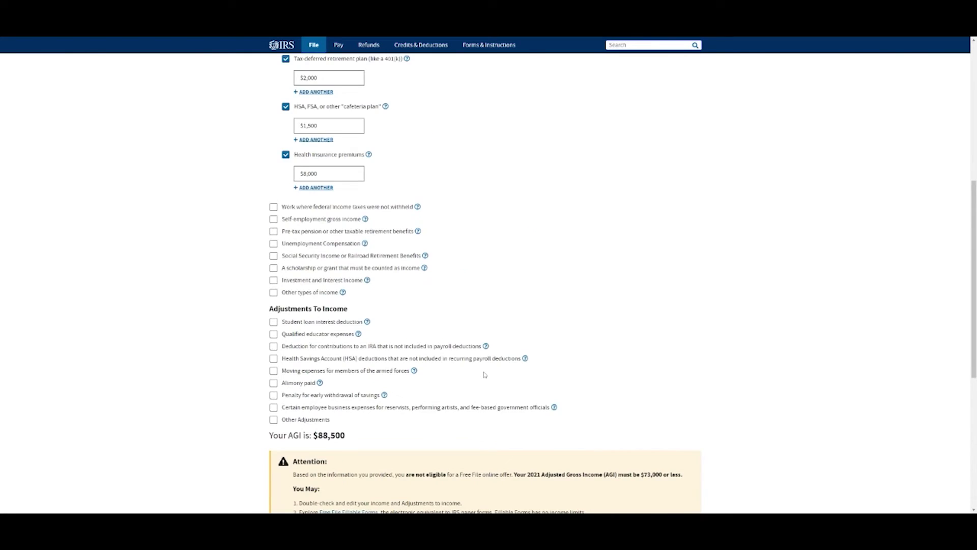
{"action": "scroll", "coordinate": [485, 376], "scroll_direction": "up", "scroll_amount": 1}
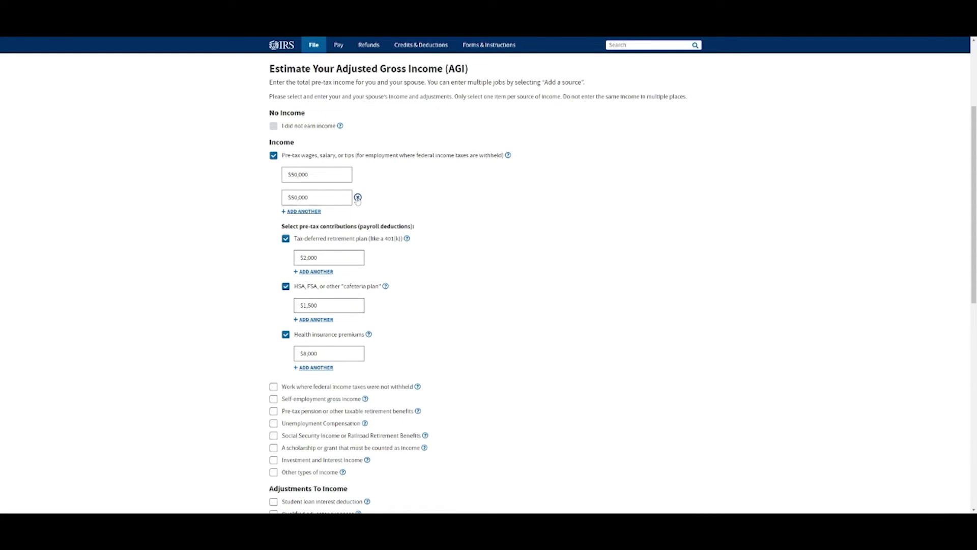
{"action": "left_click", "coordinate": [358, 197]}
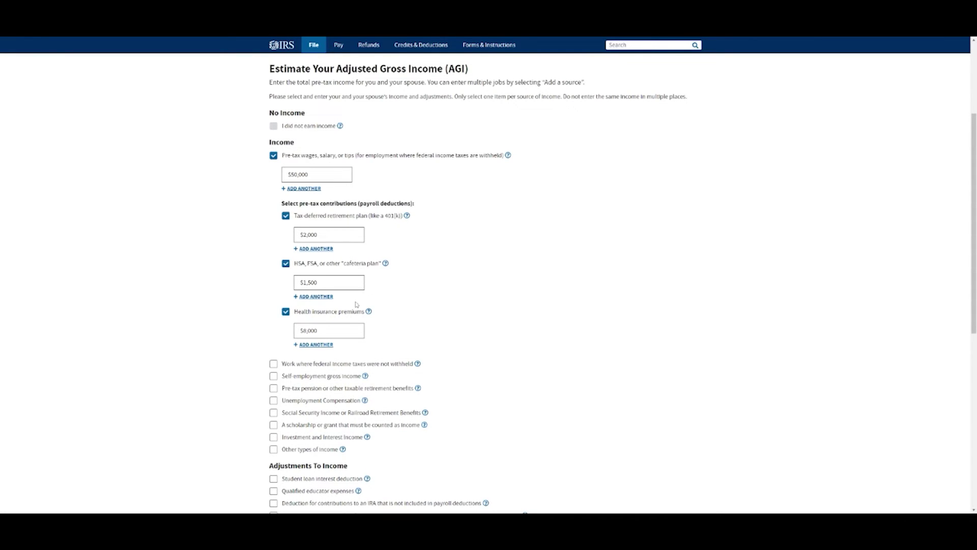
{"action": "scroll", "coordinate": [209, 305], "scroll_direction": "down", "scroll_amount": 6}
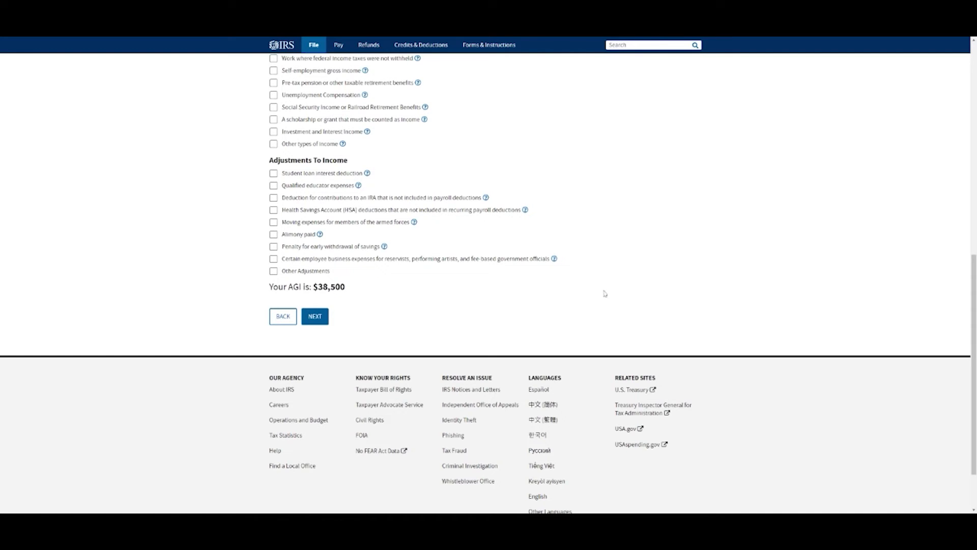
- Advance to the Earned Income Tax Credit step and show the dependents help explanation
{"action": "left_click", "coordinate": [312, 317]}
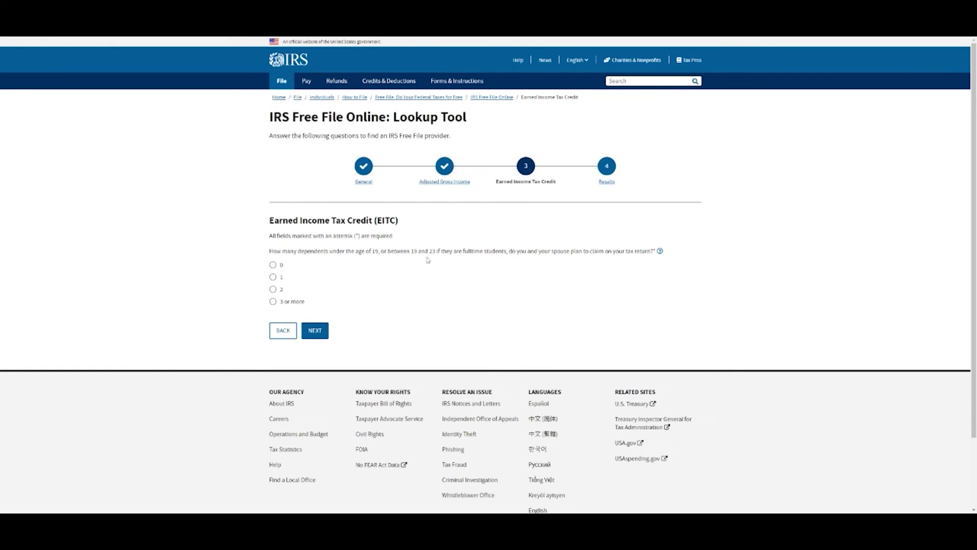
{"action": "left_click", "coordinate": [660, 252]}
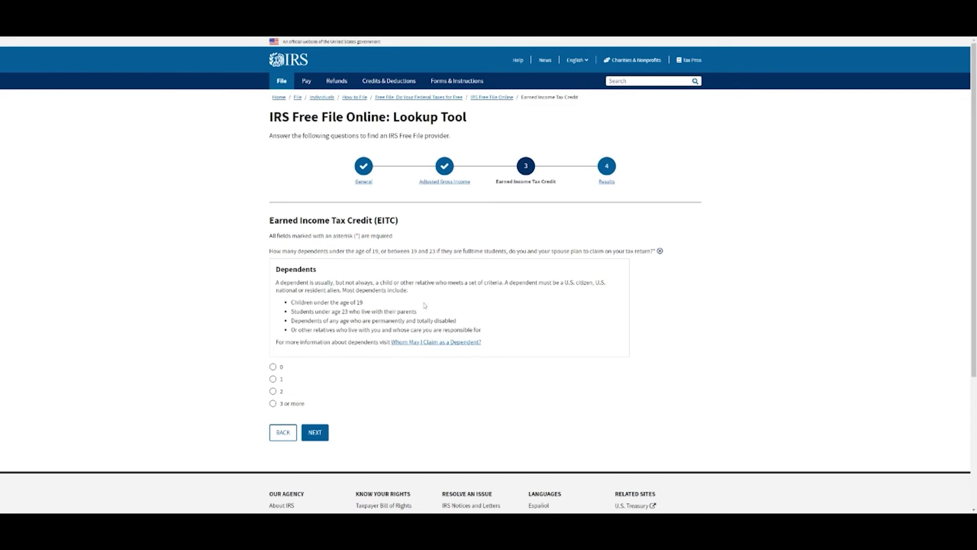
{"action": "scroll", "coordinate": [404, 305], "scroll_direction": "down", "scroll_amount": 1}
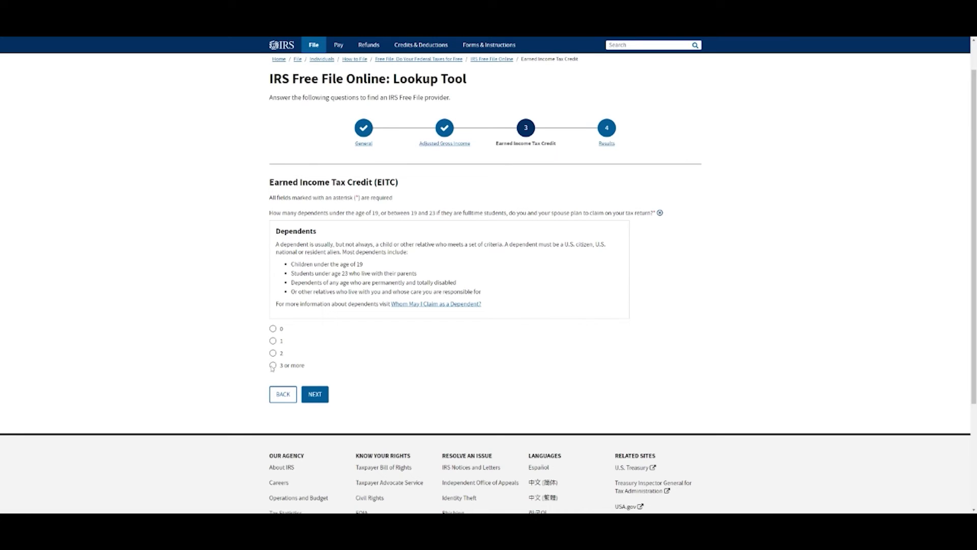
- Claim one dependent and expand the EITC eligibility explanation
{"action": "left_click", "coordinate": [273, 341]}
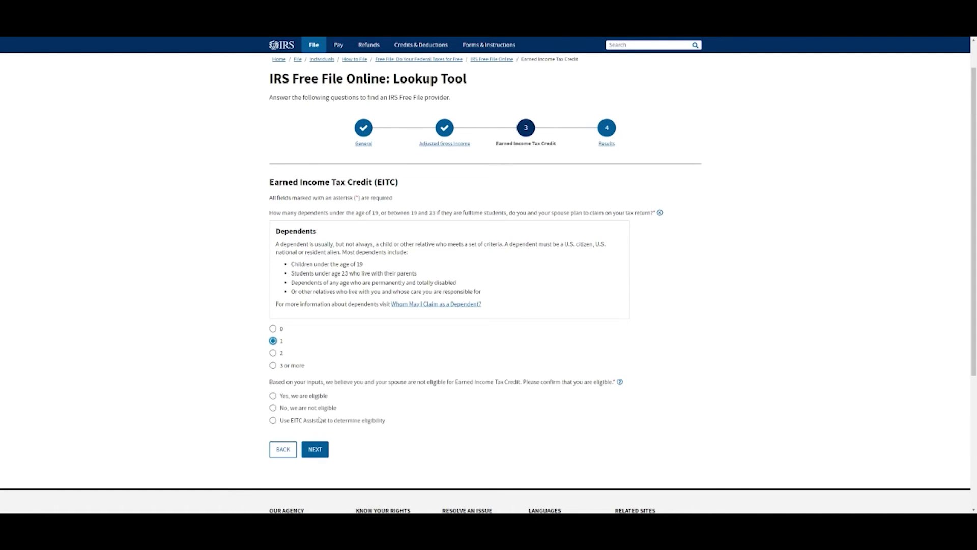
{"action": "scroll", "coordinate": [323, 420], "scroll_direction": "down", "scroll_amount": 2}
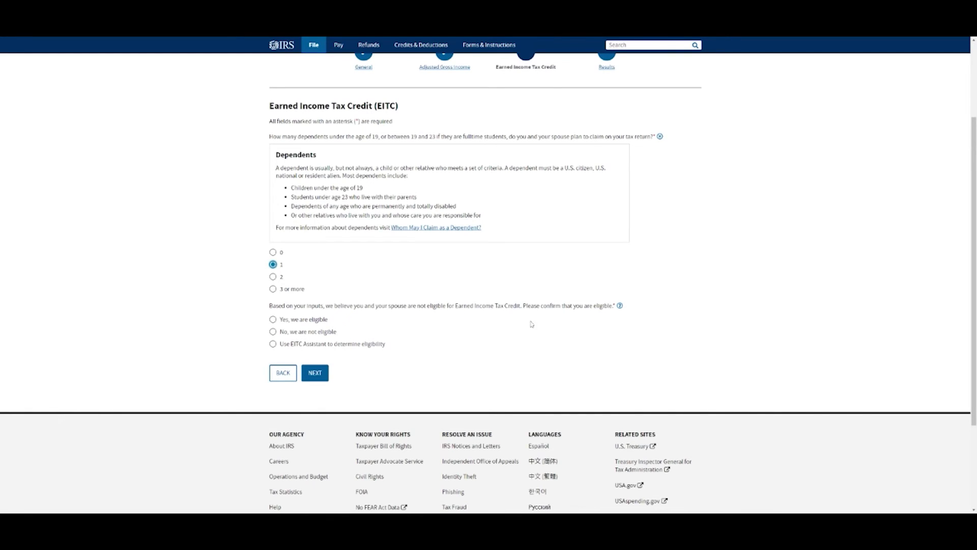
{"action": "left_click", "coordinate": [620, 306]}
{"action": "scroll", "coordinate": [518, 362], "scroll_direction": "down", "scroll_amount": 2}
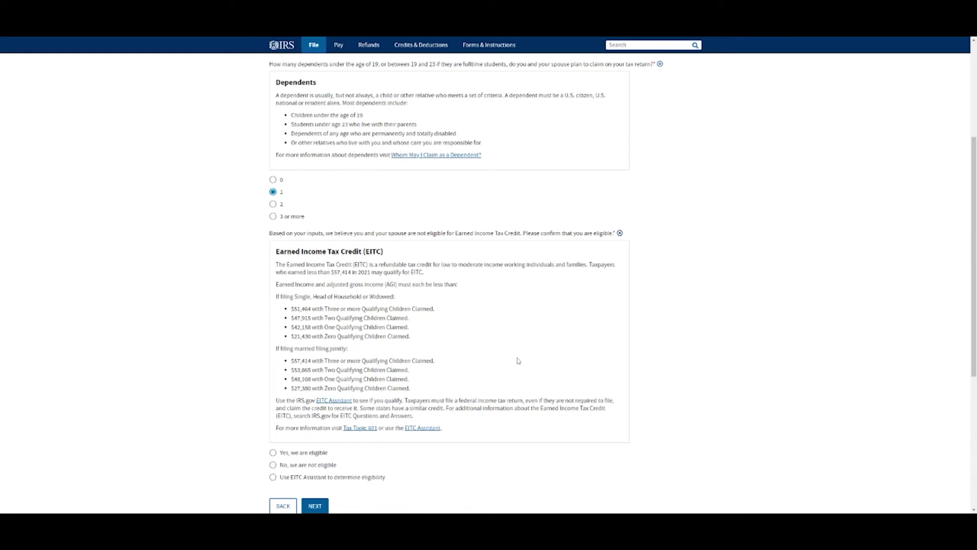
{"action": "scroll", "coordinate": [521, 363], "scroll_direction": "down", "scroll_amount": 2}
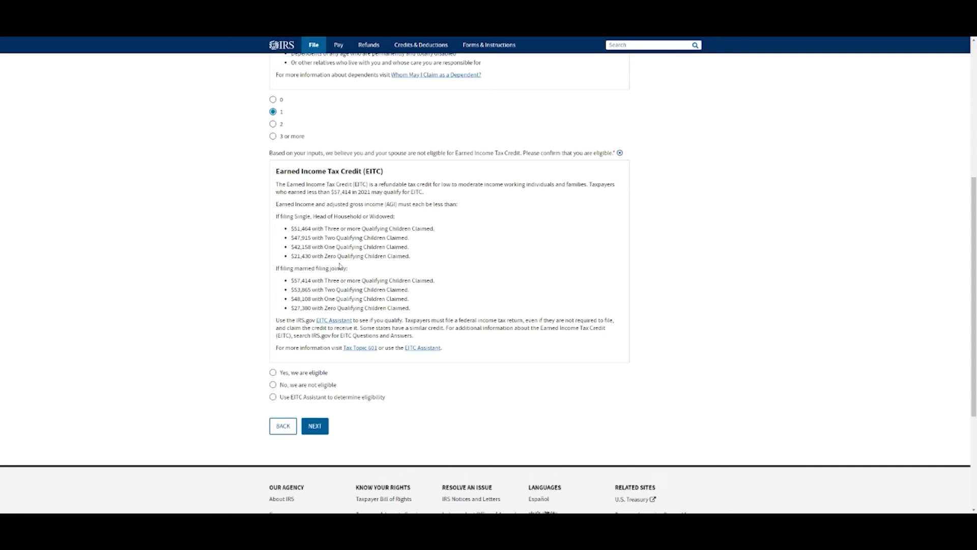
- Highlight the one-child EITC income limits, $42,158 and $48,108 for joint filers
{"action": "left_click_drag", "start_coordinate": [323, 247], "coordinate": [368, 247]}
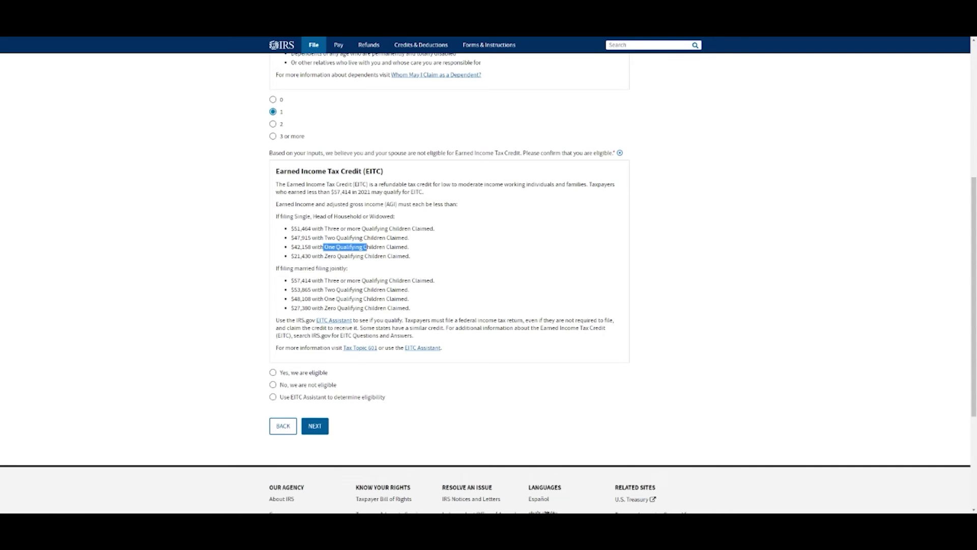
{"action": "left_click", "coordinate": [368, 247]}
{"action": "left_click_drag", "start_coordinate": [293, 247], "coordinate": [309, 248]}
{"action": "left_click", "coordinate": [308, 247]}
{"action": "left_click_drag", "start_coordinate": [379, 299], "coordinate": [311, 299]}
{"action": "left_click", "coordinate": [300, 299]}
{"action": "left_click", "coordinate": [312, 299]}
{"action": "left_click_drag", "start_coordinate": [408, 298], "coordinate": [290, 299]}
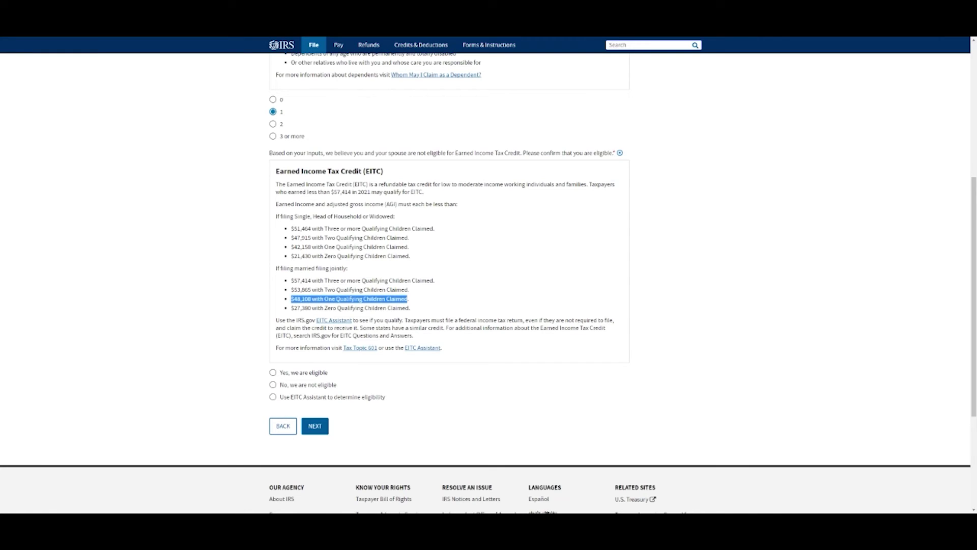
{"action": "left_click", "coordinate": [290, 299]}
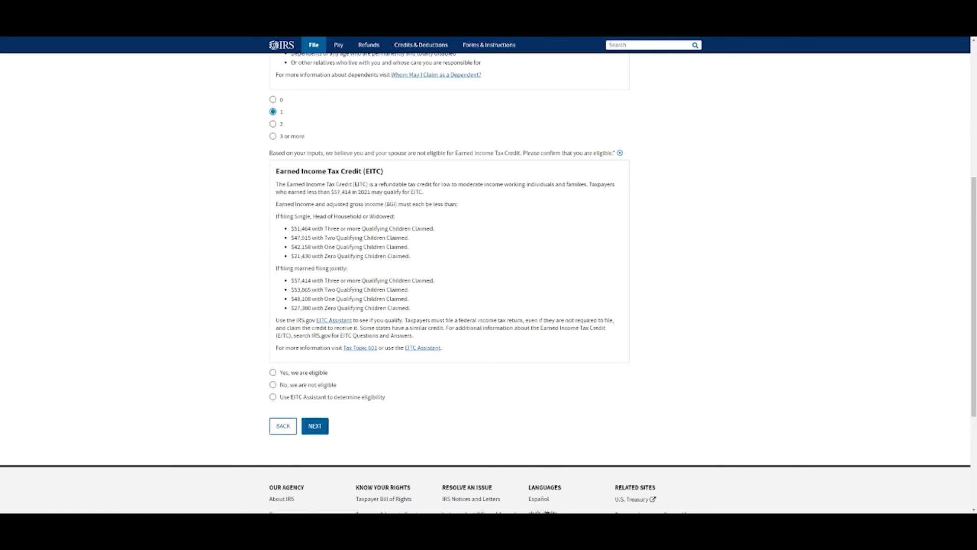
{"action": "scroll", "coordinate": [488, 280], "scroll_direction": "up", "scroll_amount": 1}
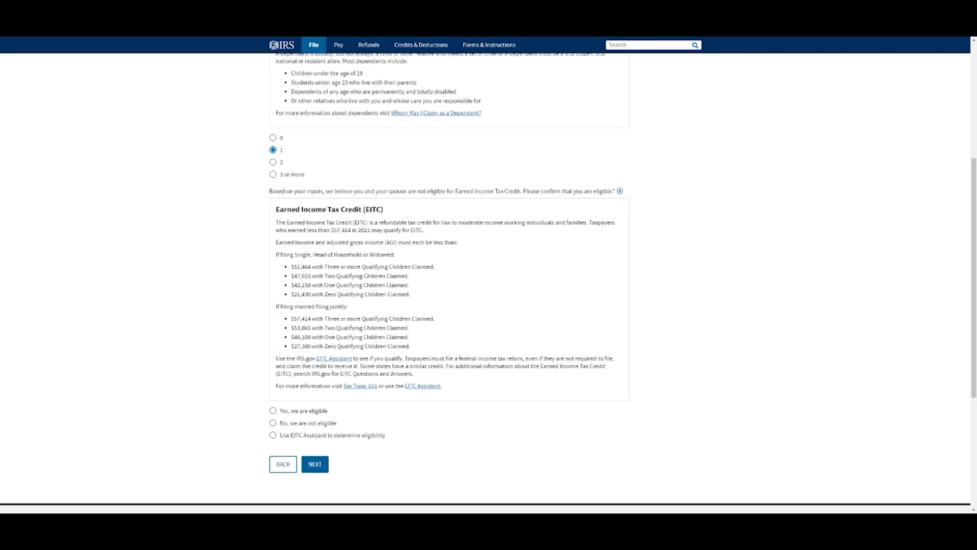
- Confirm EITC eligibility as Yes, skip the EITC Assistant, and view the 7 eligible offers
{"action": "left_click", "coordinate": [311, 414]}
{"action": "scroll", "coordinate": [312, 415], "scroll_direction": "down", "scroll_amount": 3}
{"action": "left_click", "coordinate": [331, 321]}
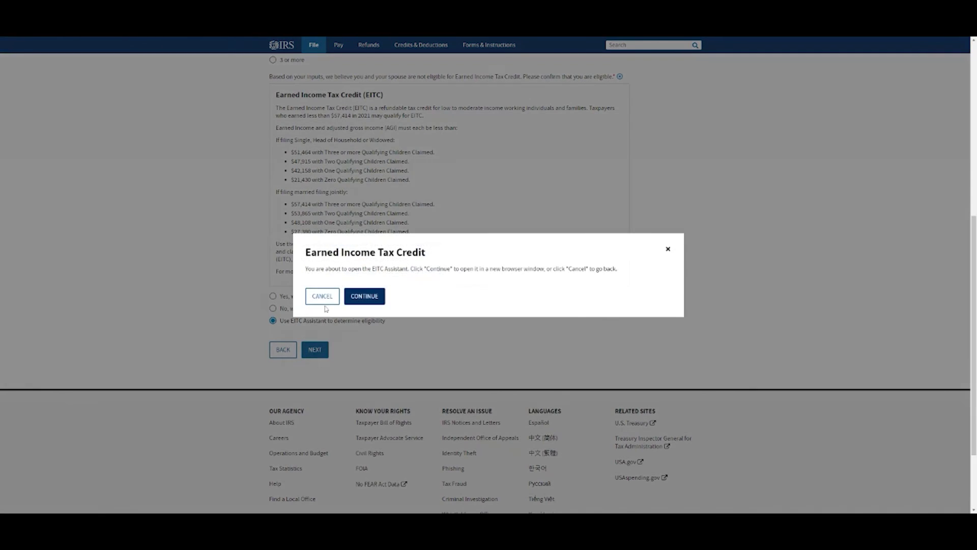
{"action": "left_click", "coordinate": [668, 250]}
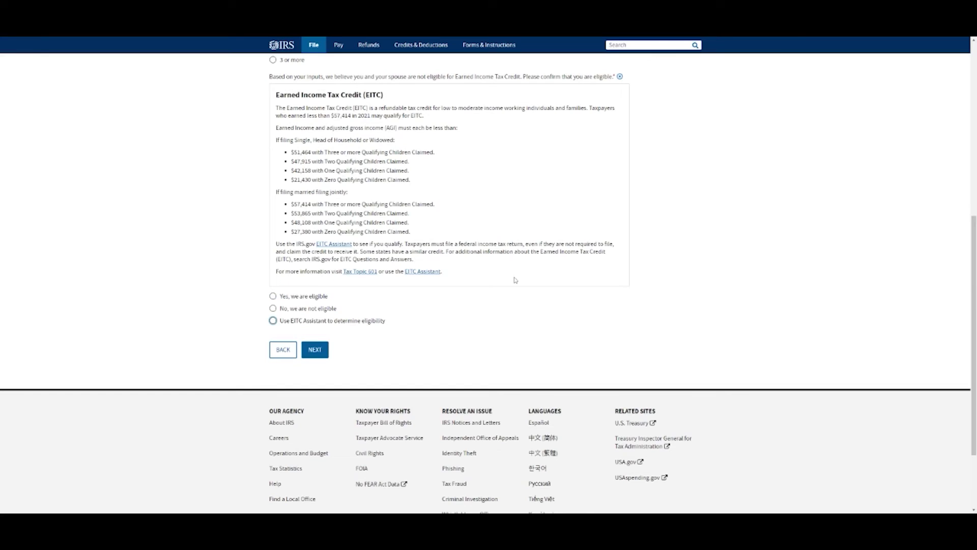
{"action": "left_click", "coordinate": [306, 298]}
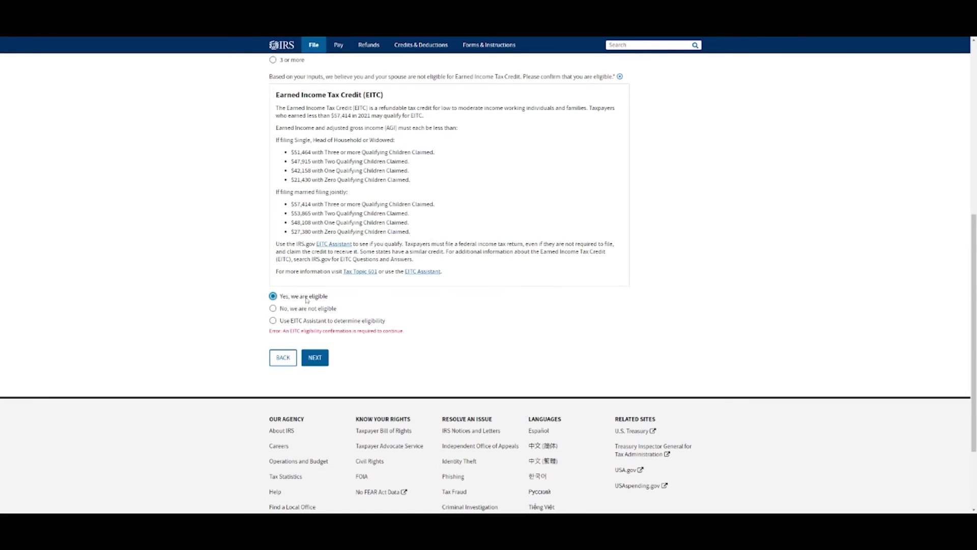
{"action": "left_click", "coordinate": [321, 361]}
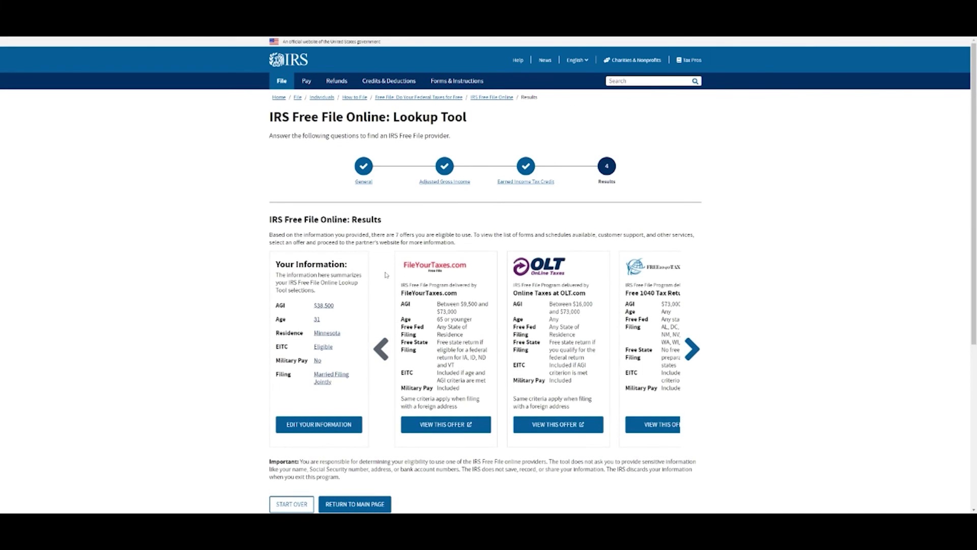
{"action": "scroll", "coordinate": [381, 289], "scroll_direction": "down", "scroll_amount": 2}
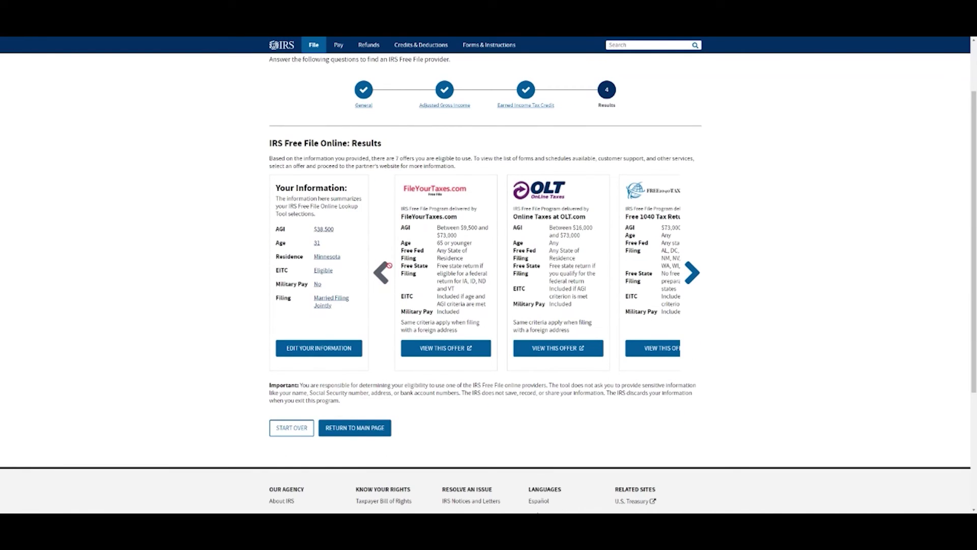
{"action": "left_click", "coordinate": [692, 272]}
{"action": "left_click", "coordinate": [693, 273]}
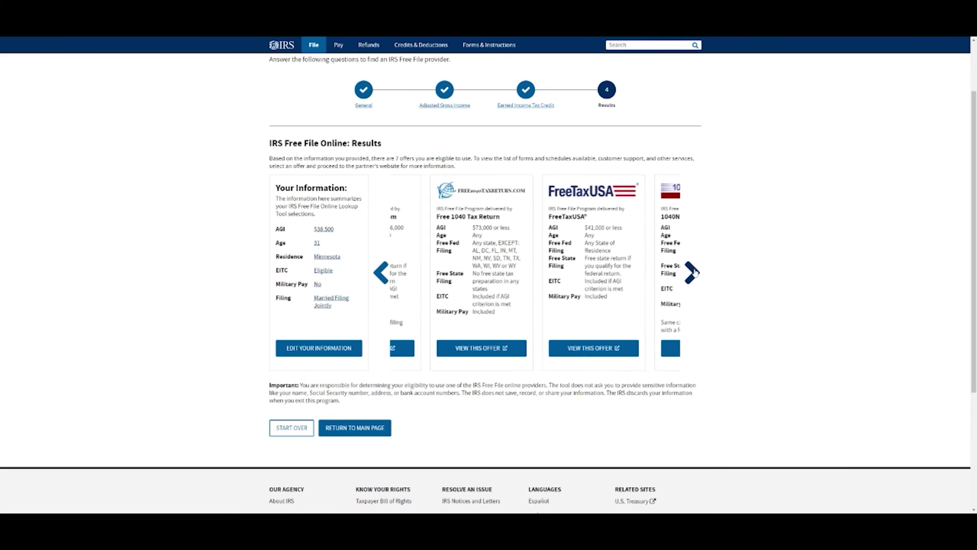
{"action": "left_click", "coordinate": [693, 273]}
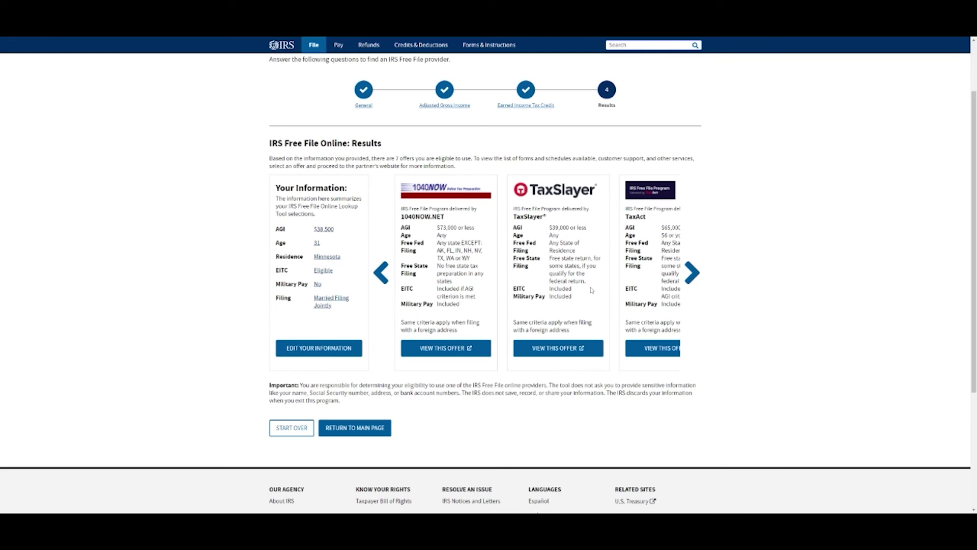
{"action": "left_click", "coordinate": [693, 273]}
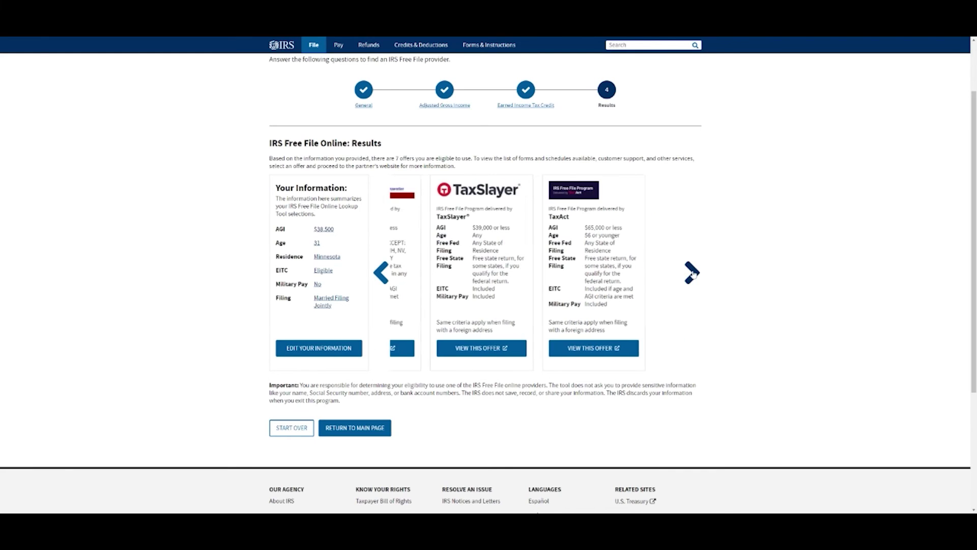
{"action": "left_click", "coordinate": [382, 274]}
{"action": "left_click", "coordinate": [382, 274]}
{"action": "left_click", "coordinate": [382, 274]}
{"action": "left_click", "coordinate": [381, 274]}
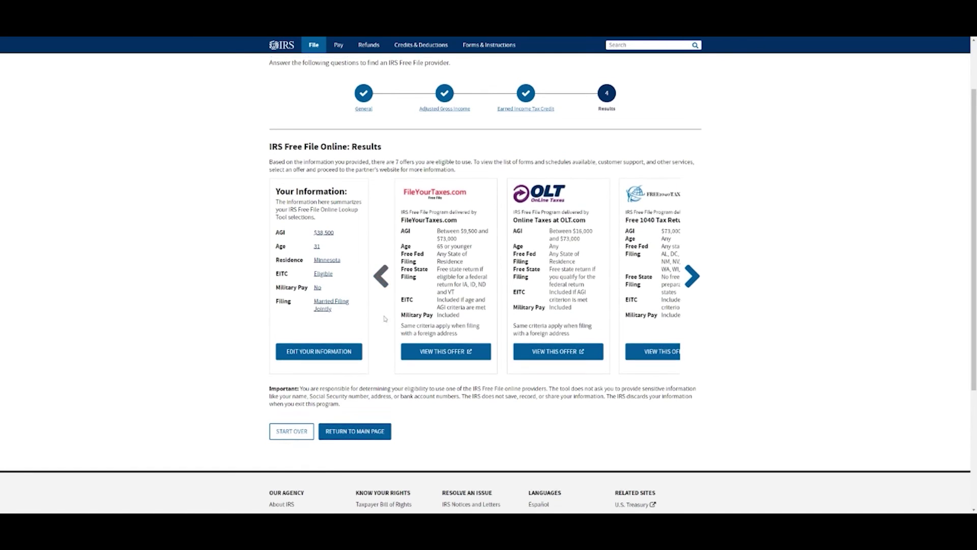
{"action": "scroll", "coordinate": [384, 305], "scroll_direction": "up", "scroll_amount": 2}
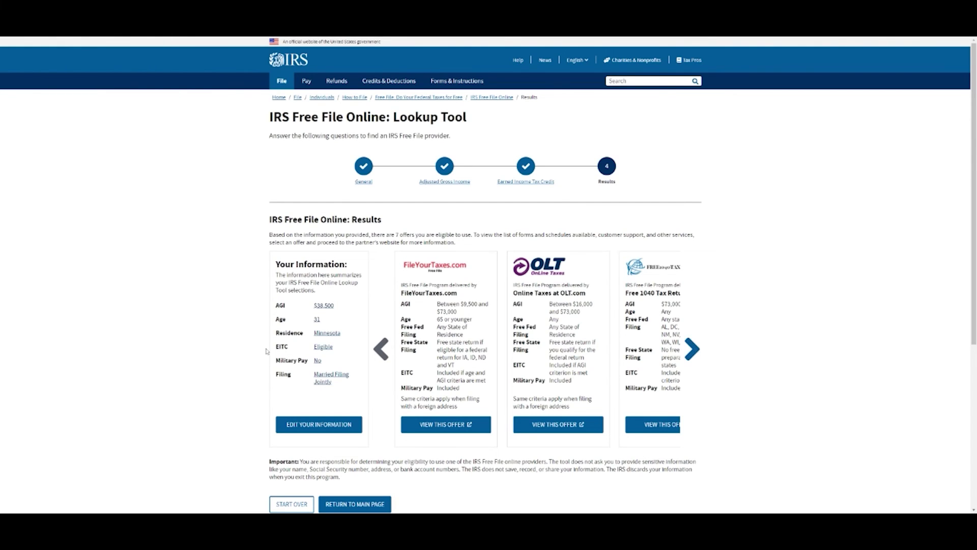
{"action": "scroll", "coordinate": [277, 348], "scroll_direction": "down", "scroll_amount": 1}
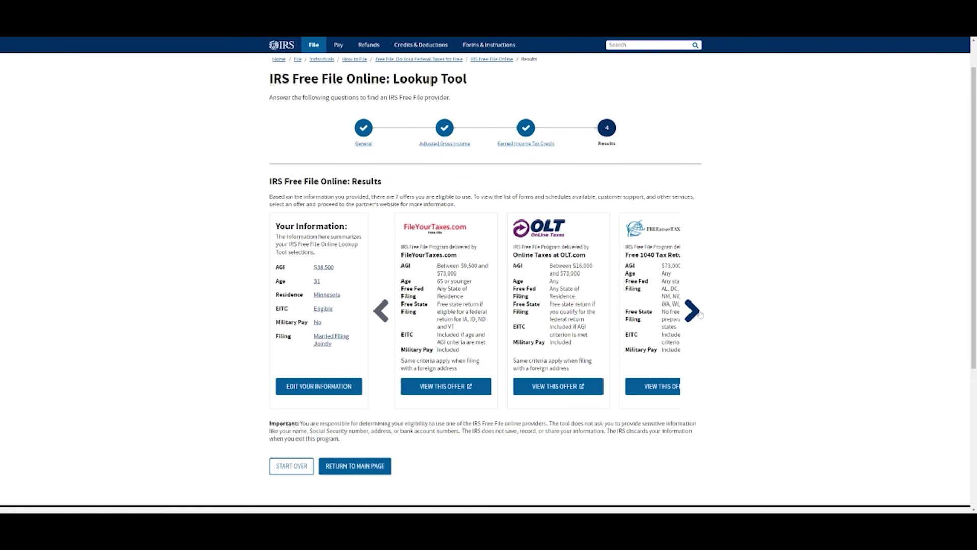
{"action": "left_click", "coordinate": [692, 311]}
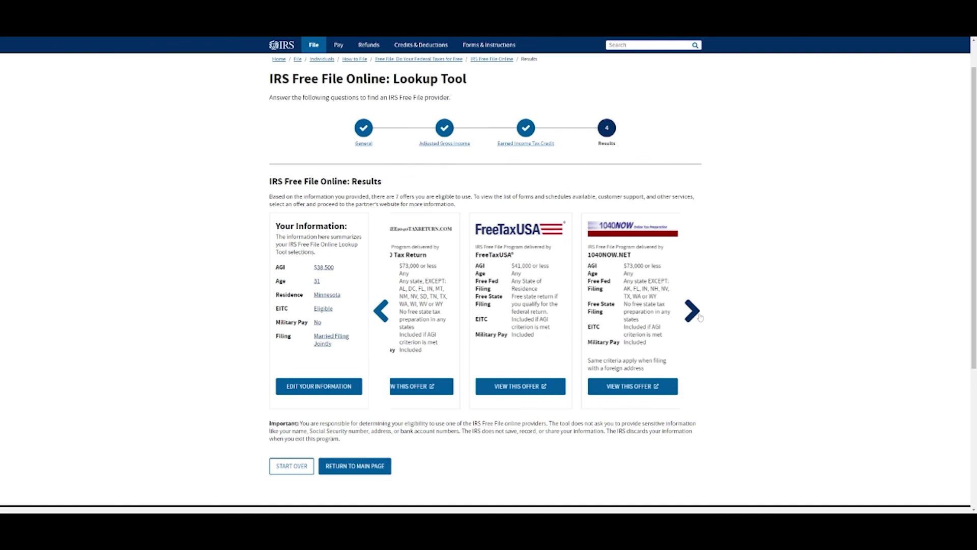
{"action": "left_click", "coordinate": [692, 312]}
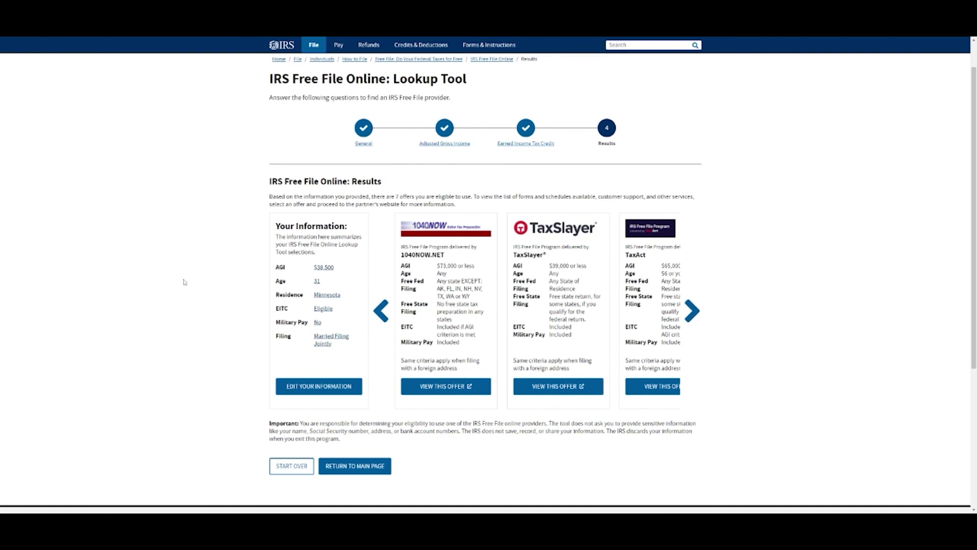
{"action": "left_click", "coordinate": [382, 314]}
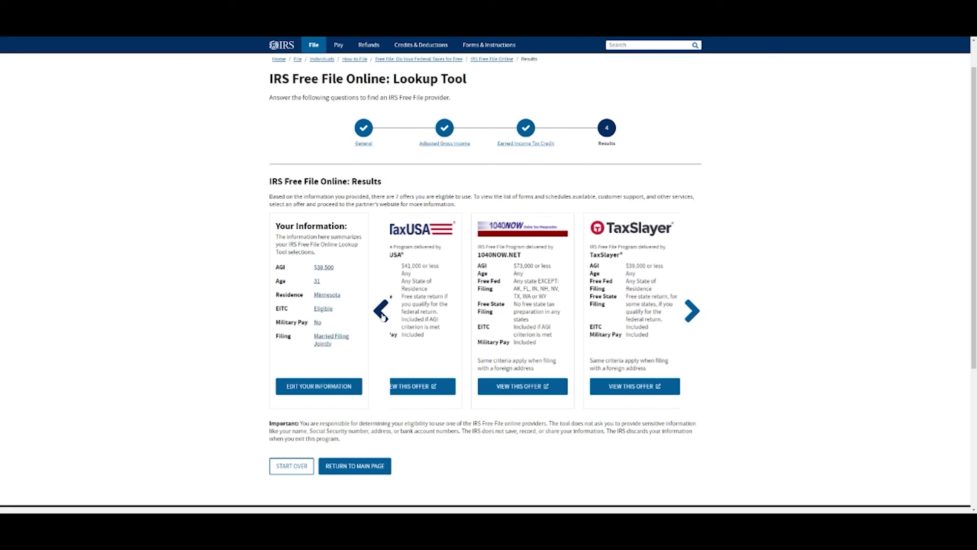
{"action": "left_click", "coordinate": [381, 314]}
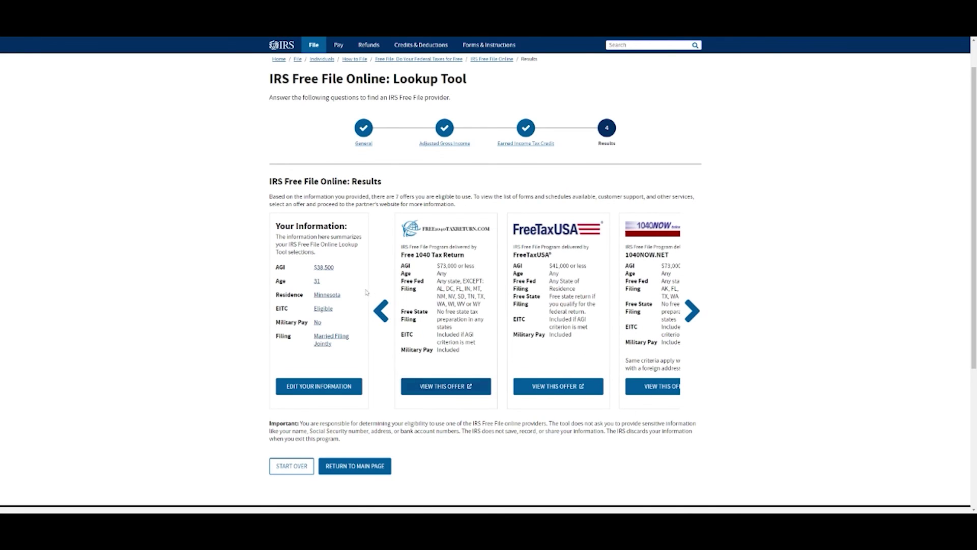
{"action": "left_click", "coordinate": [383, 315]}
{"action": "left_click", "coordinate": [382, 313]}
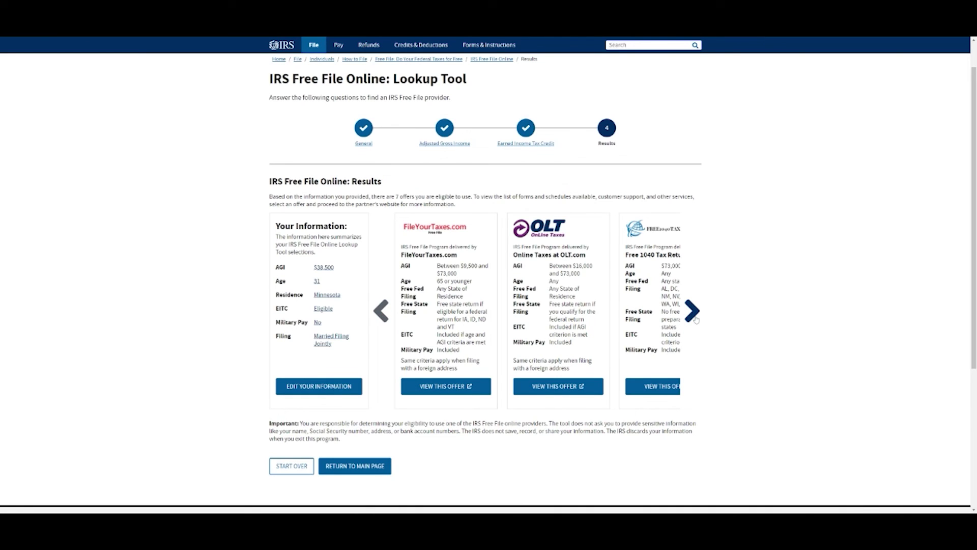
{"action": "left_click", "coordinate": [693, 312]}
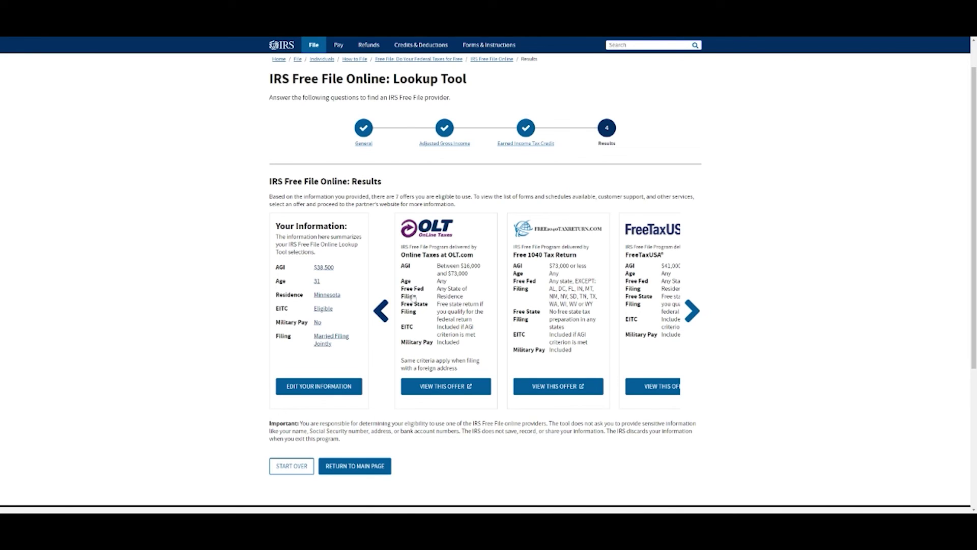
{"action": "left_click", "coordinate": [386, 316]}
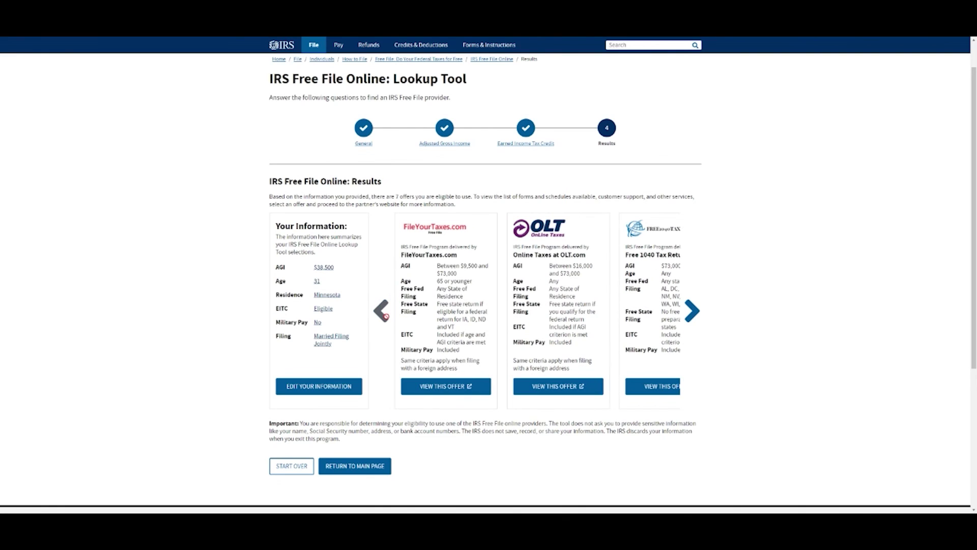